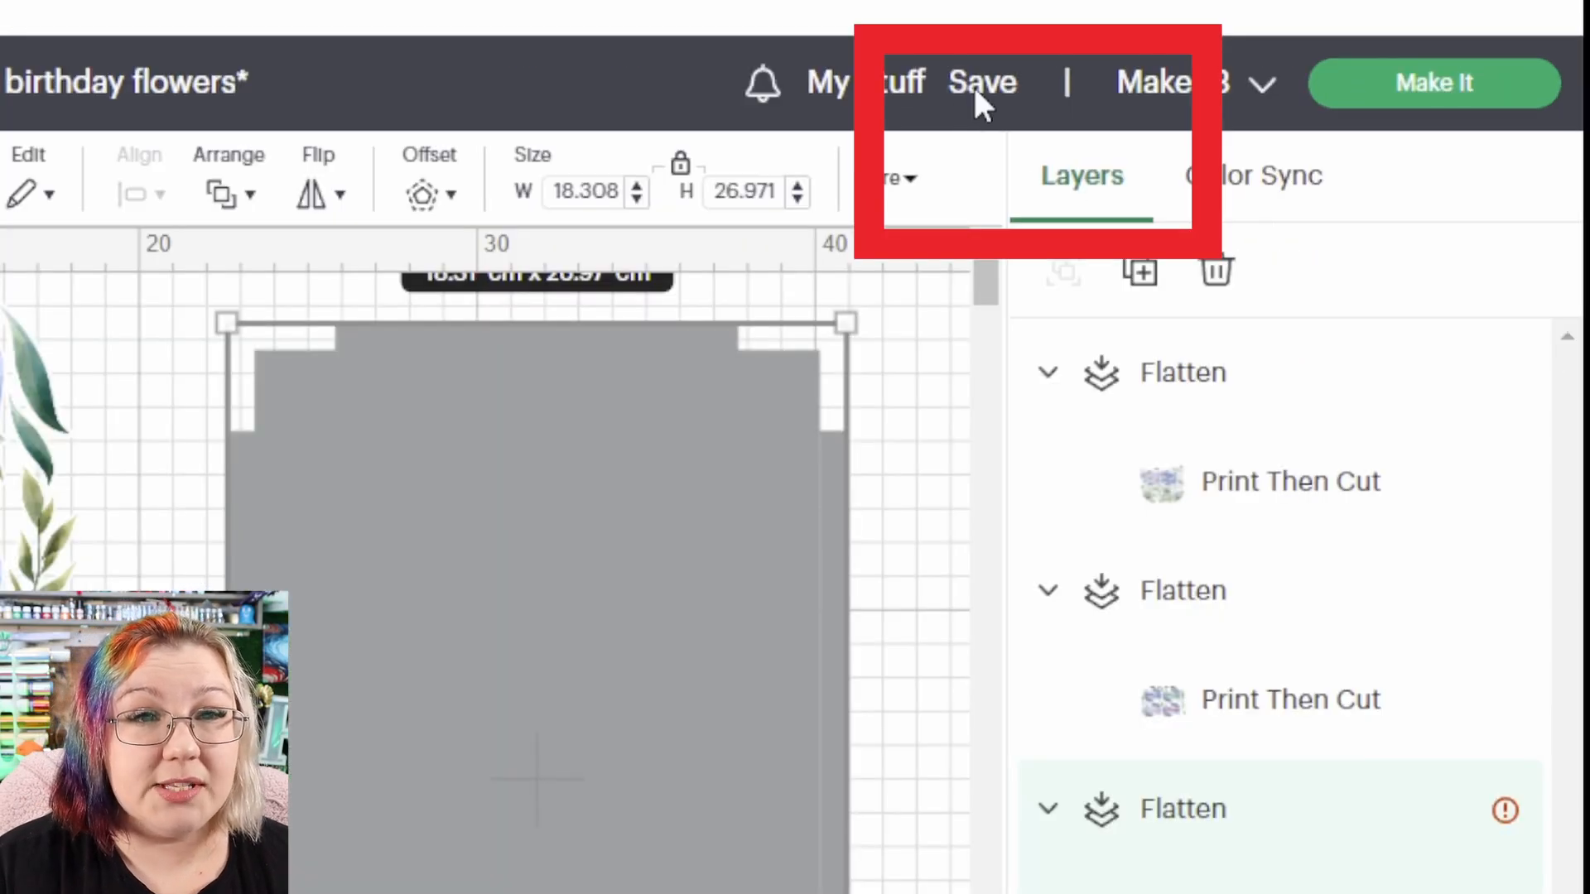
click(1167, 73)
click(1014, 189)
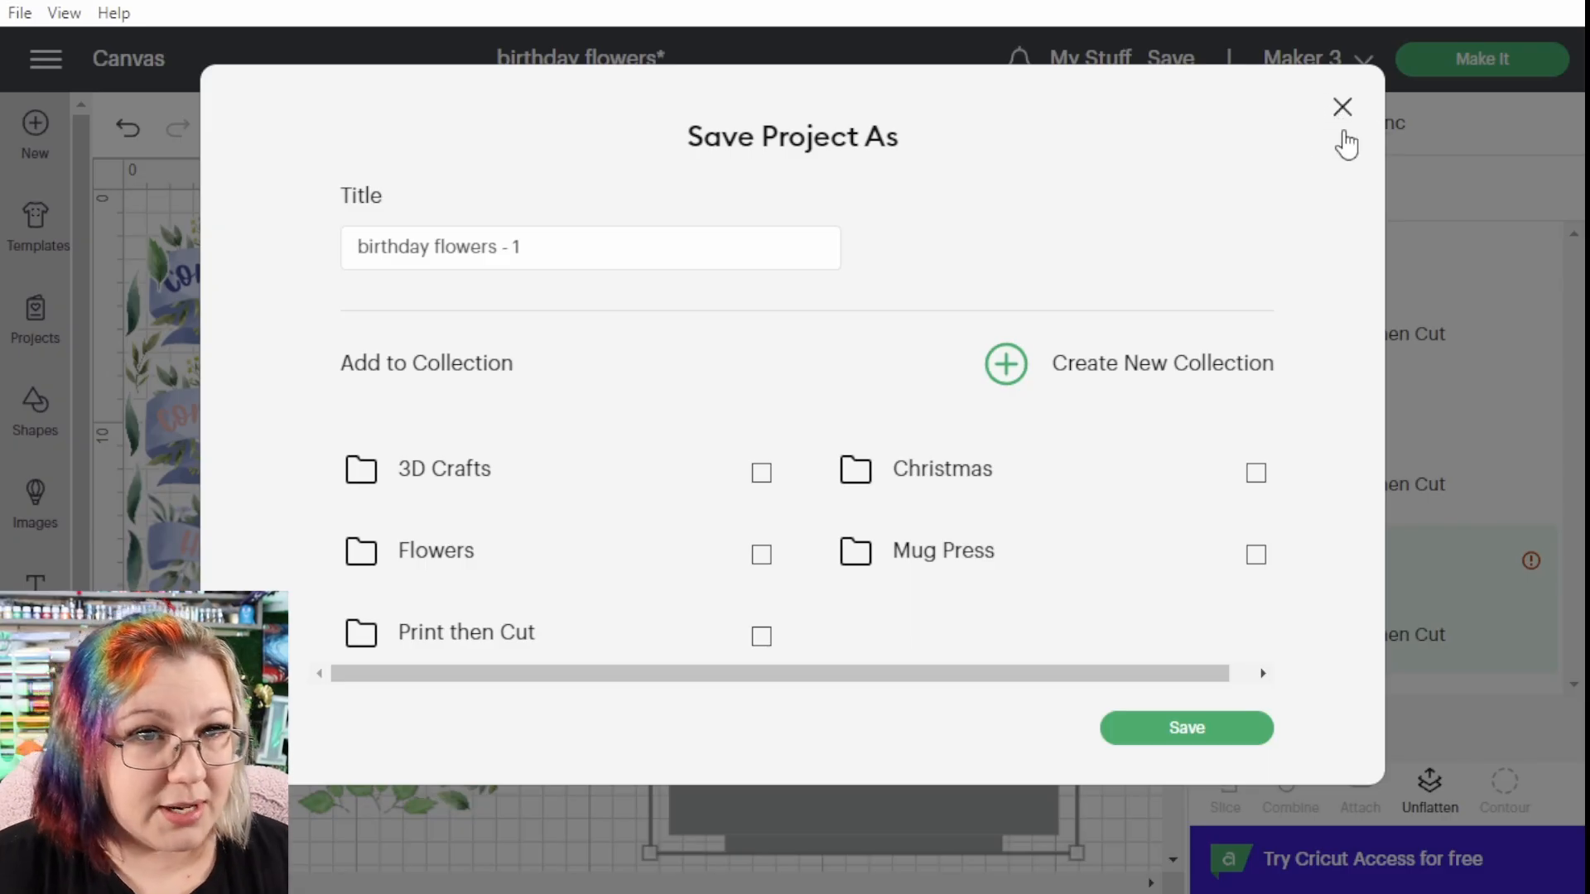
click(1342, 107)
- Move the grey flattened template shape behind the sticker artwork so the banners and leaves fit within its outline
click(444, 470)
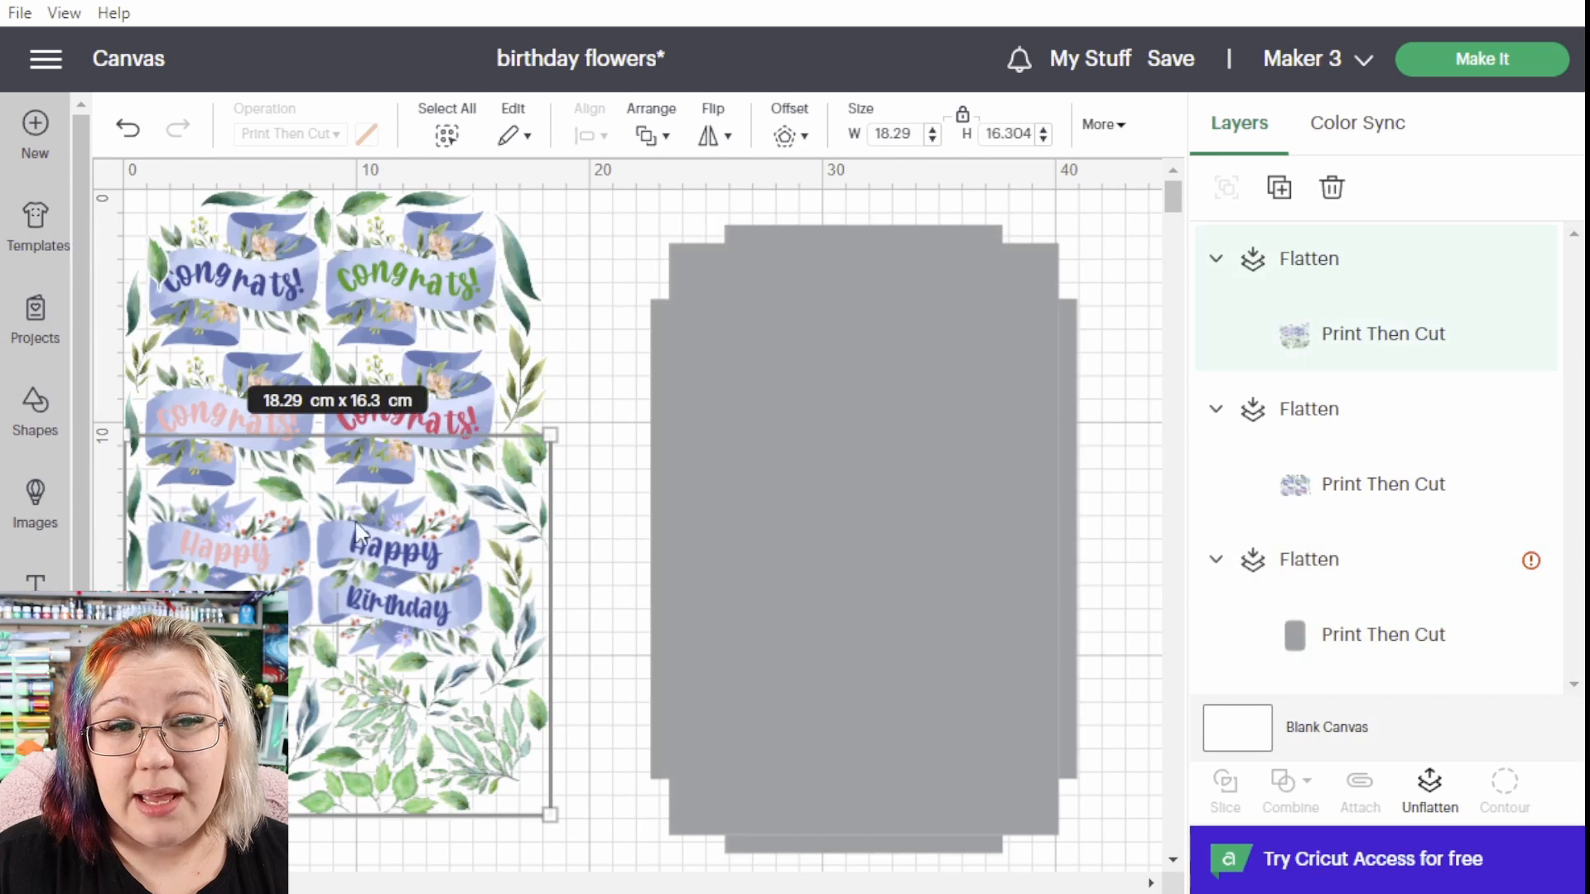
click(615, 591)
click(929, 538)
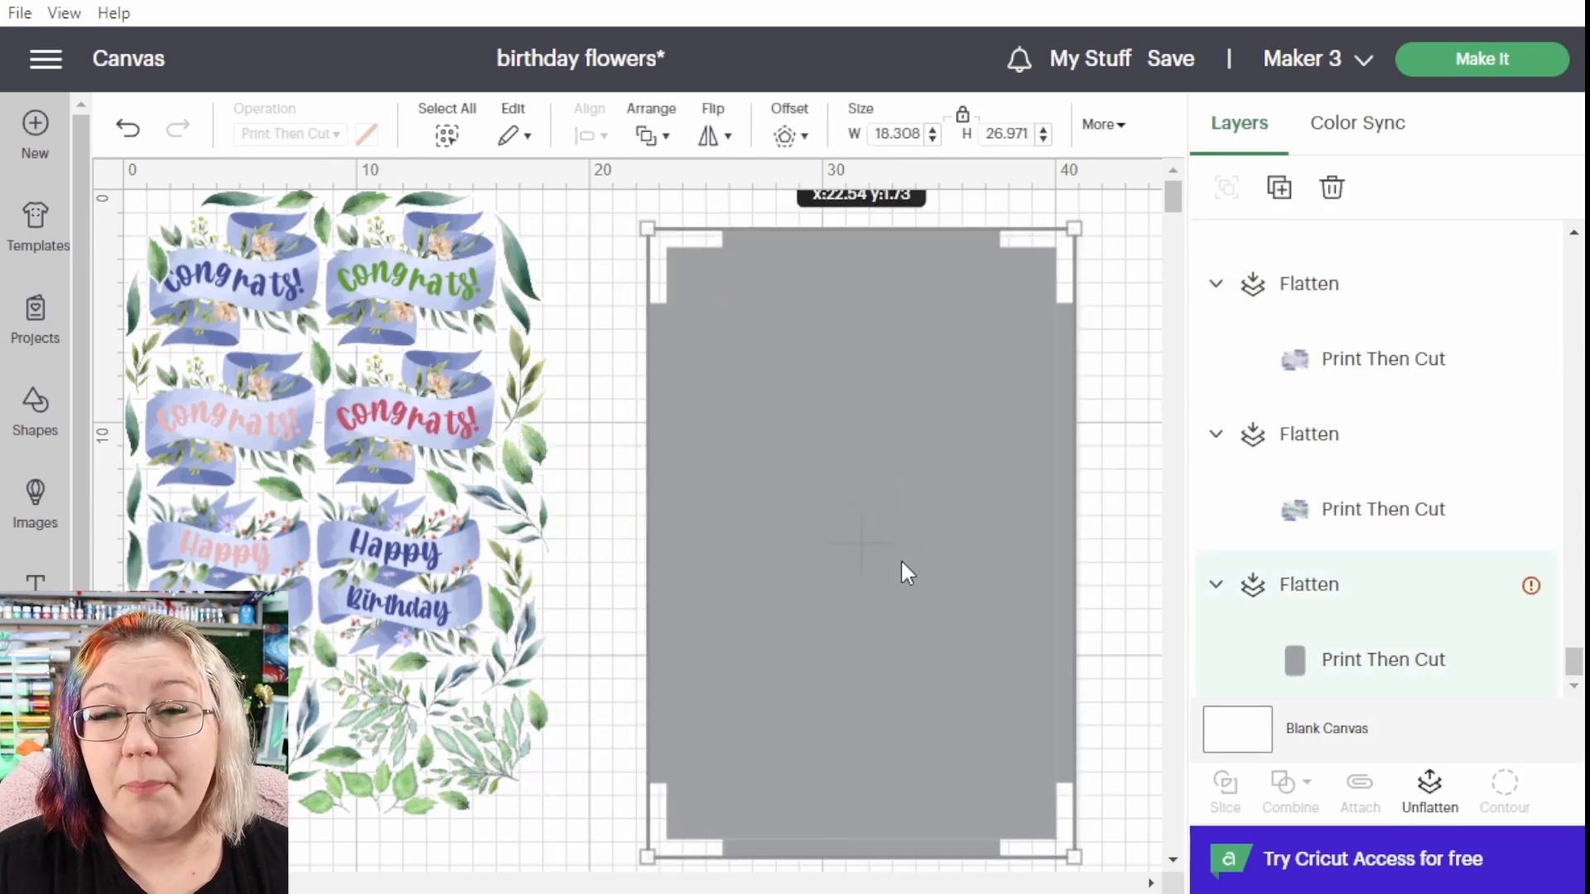
drag(1001, 608, 480, 571)
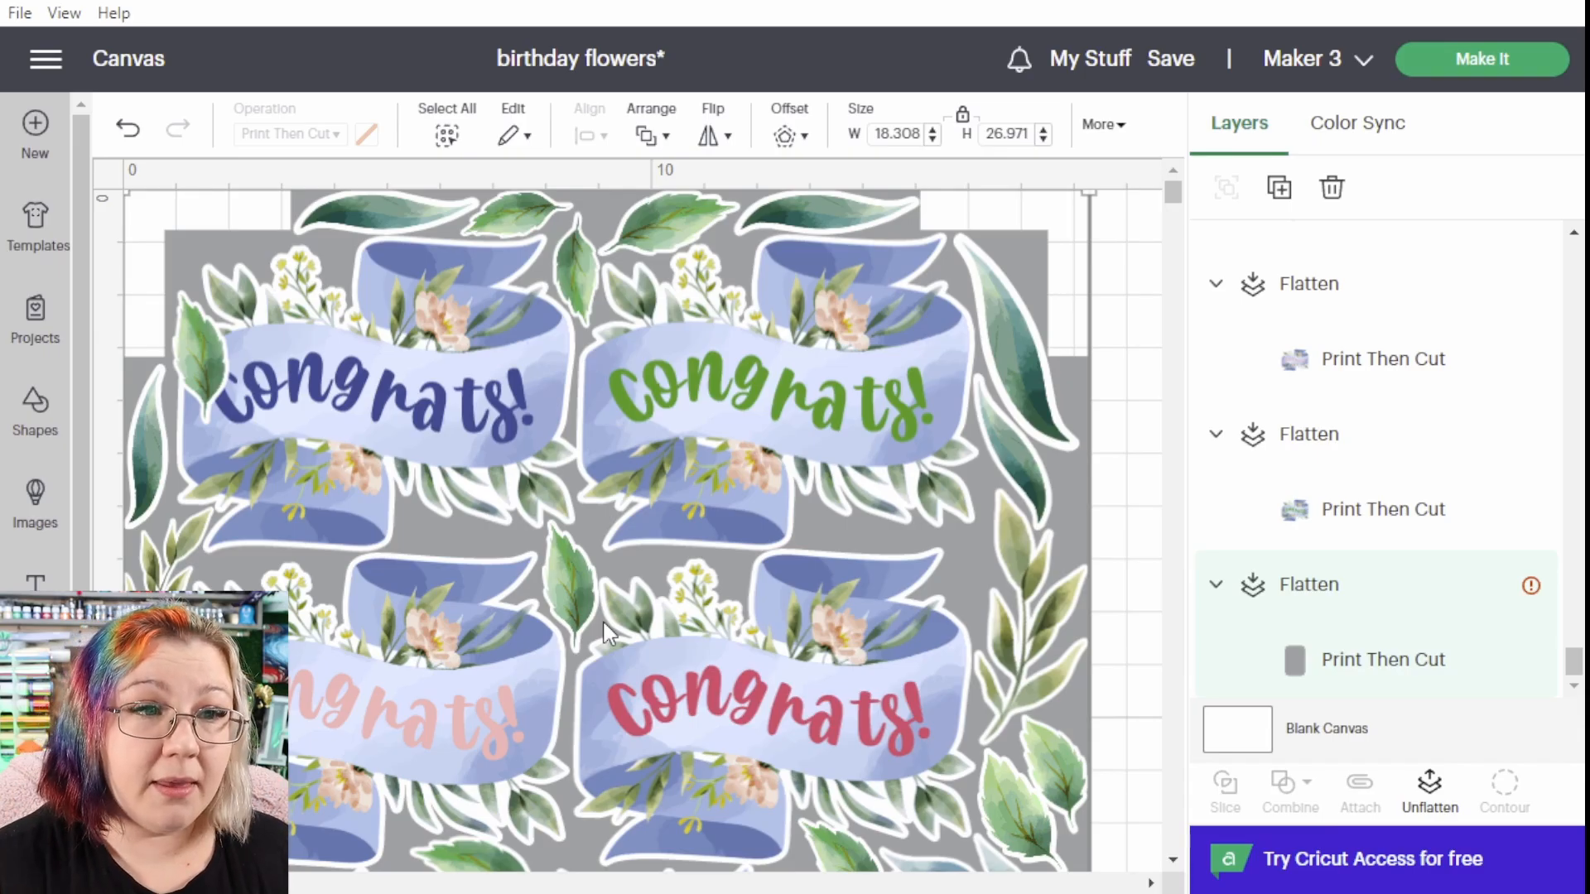
scroll(290, 330, down, 10)
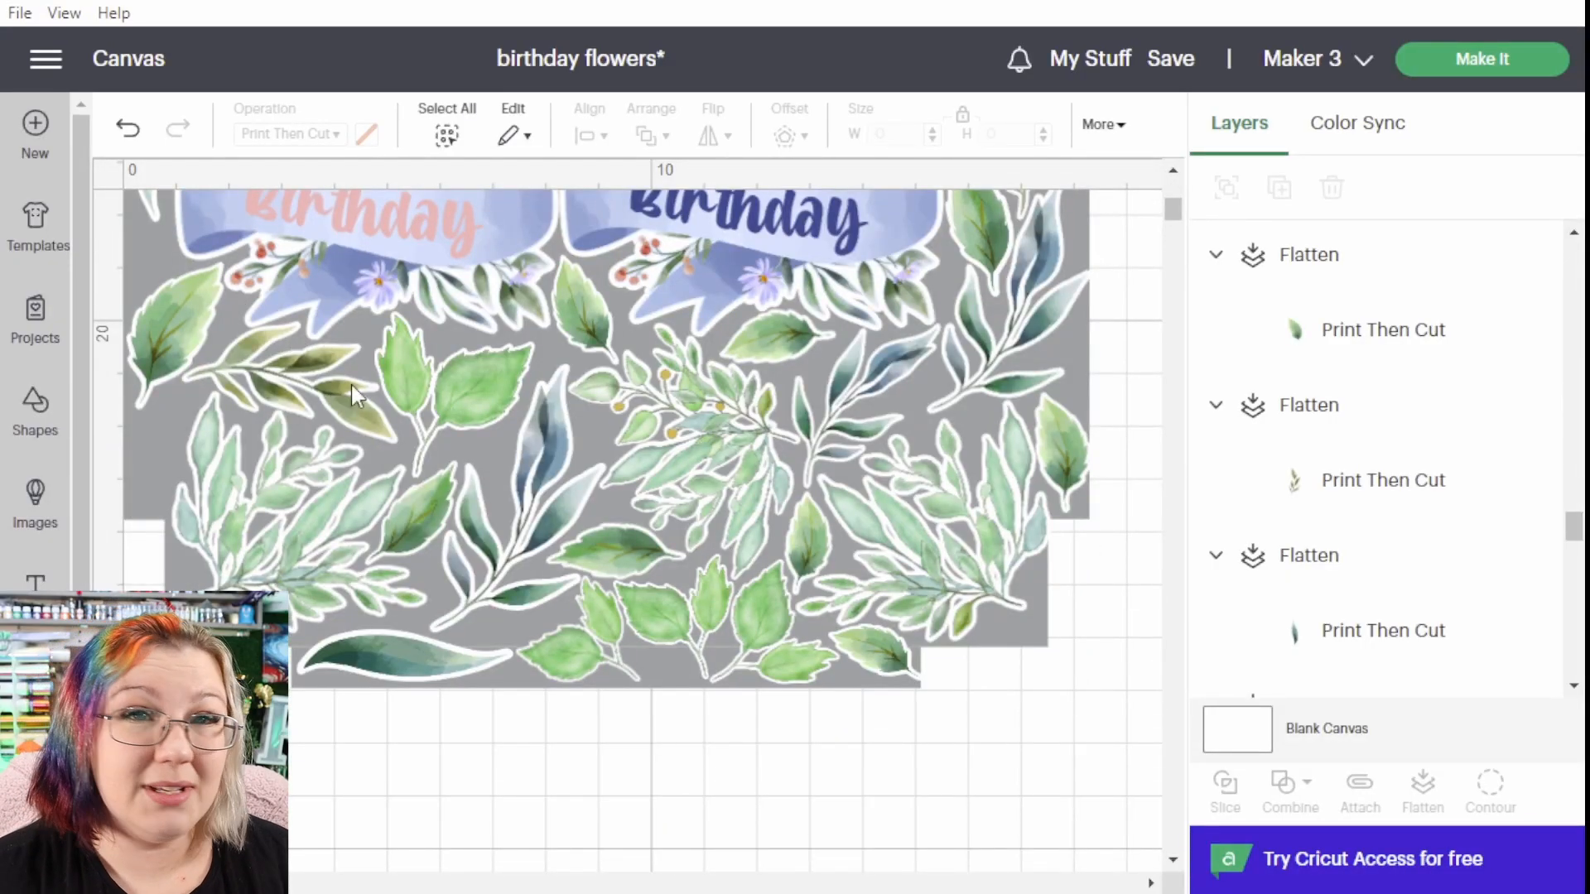
scroll(423, 393, down, 5)
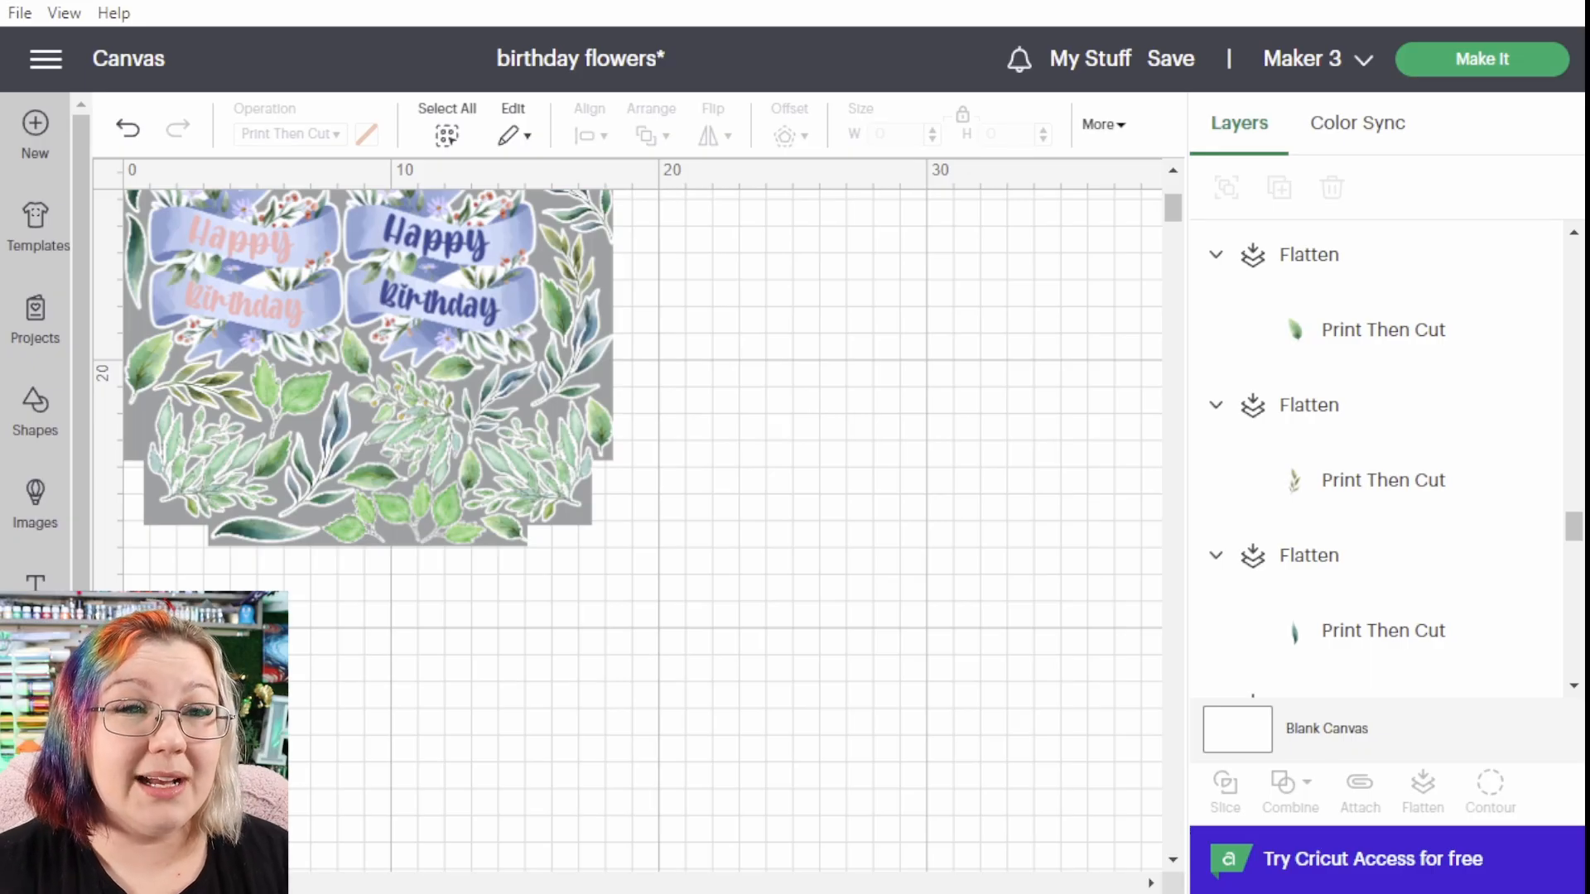
key(ctrl+z)
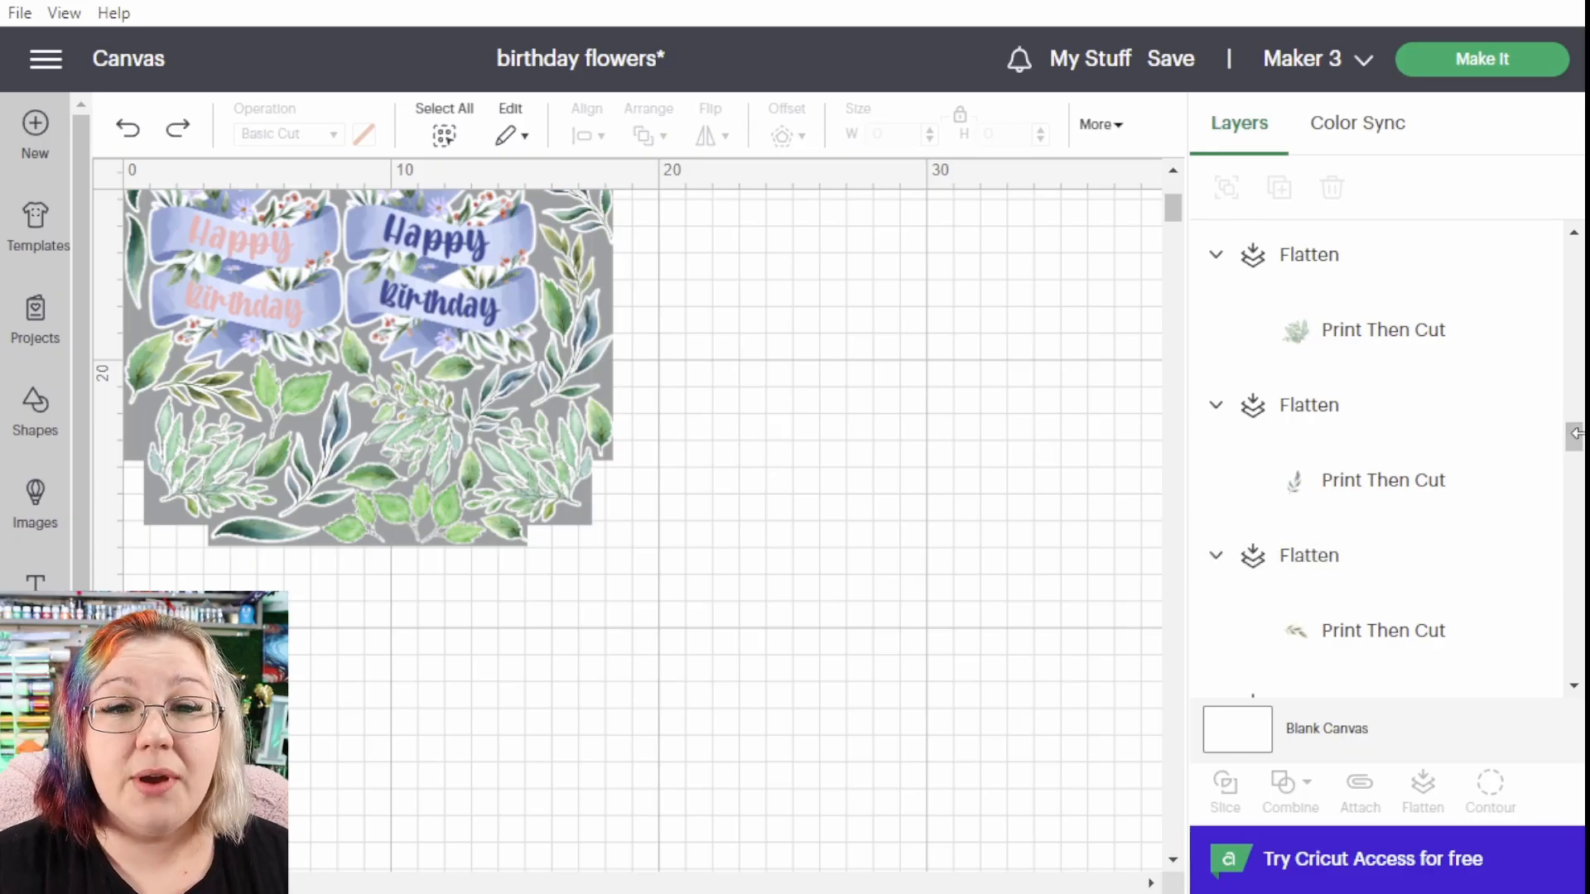
- Check the size warning on the grey template's flattened layer and hide that layer
drag(1575, 434, 1580, 712)
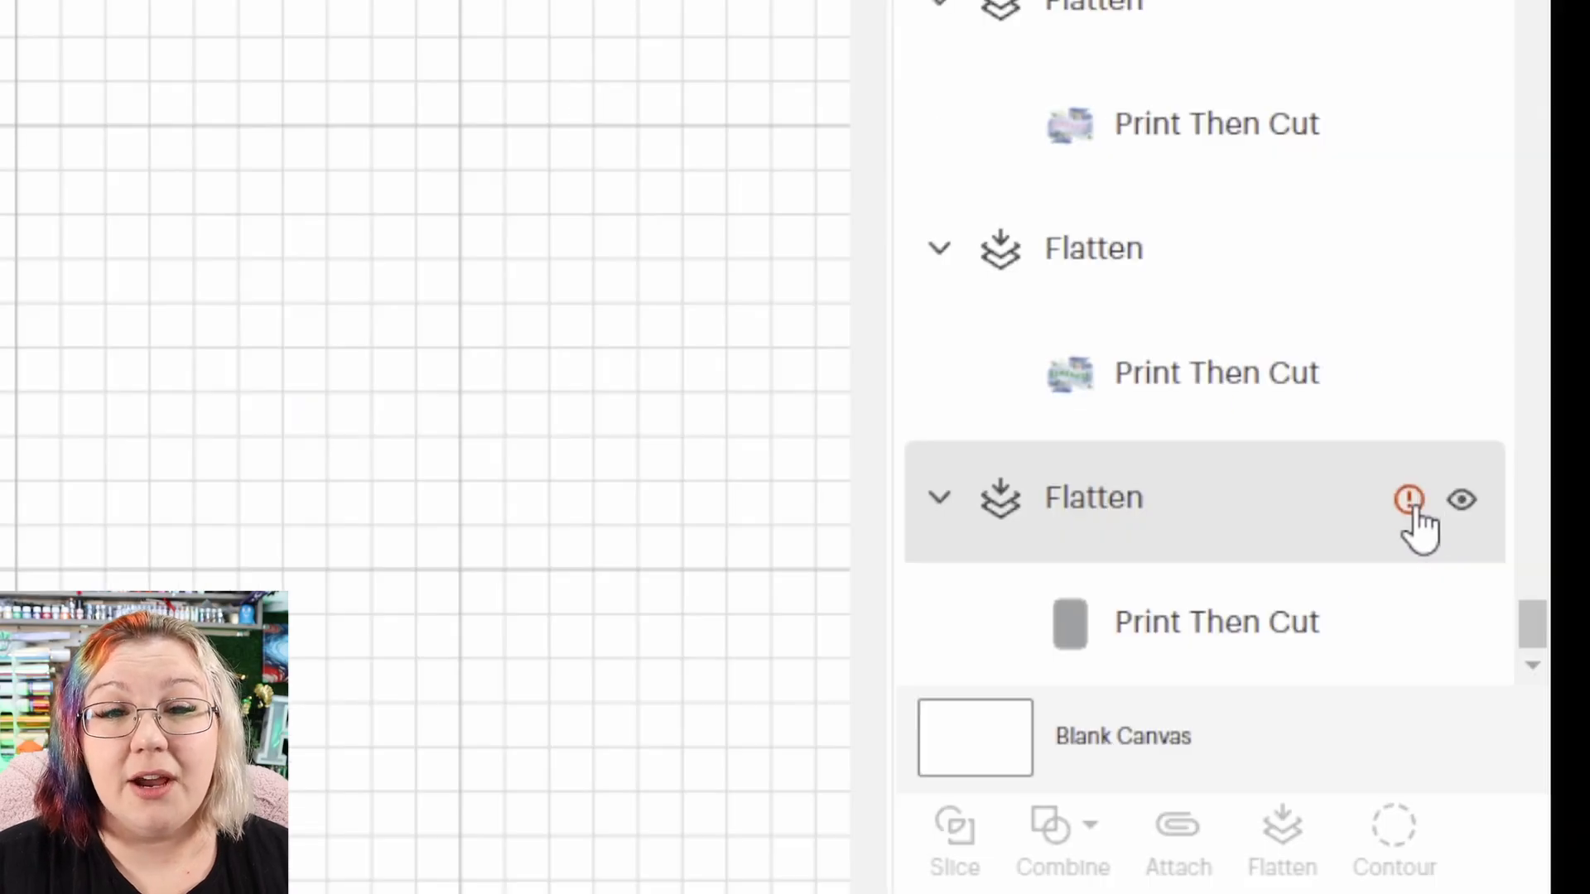
click(1409, 501)
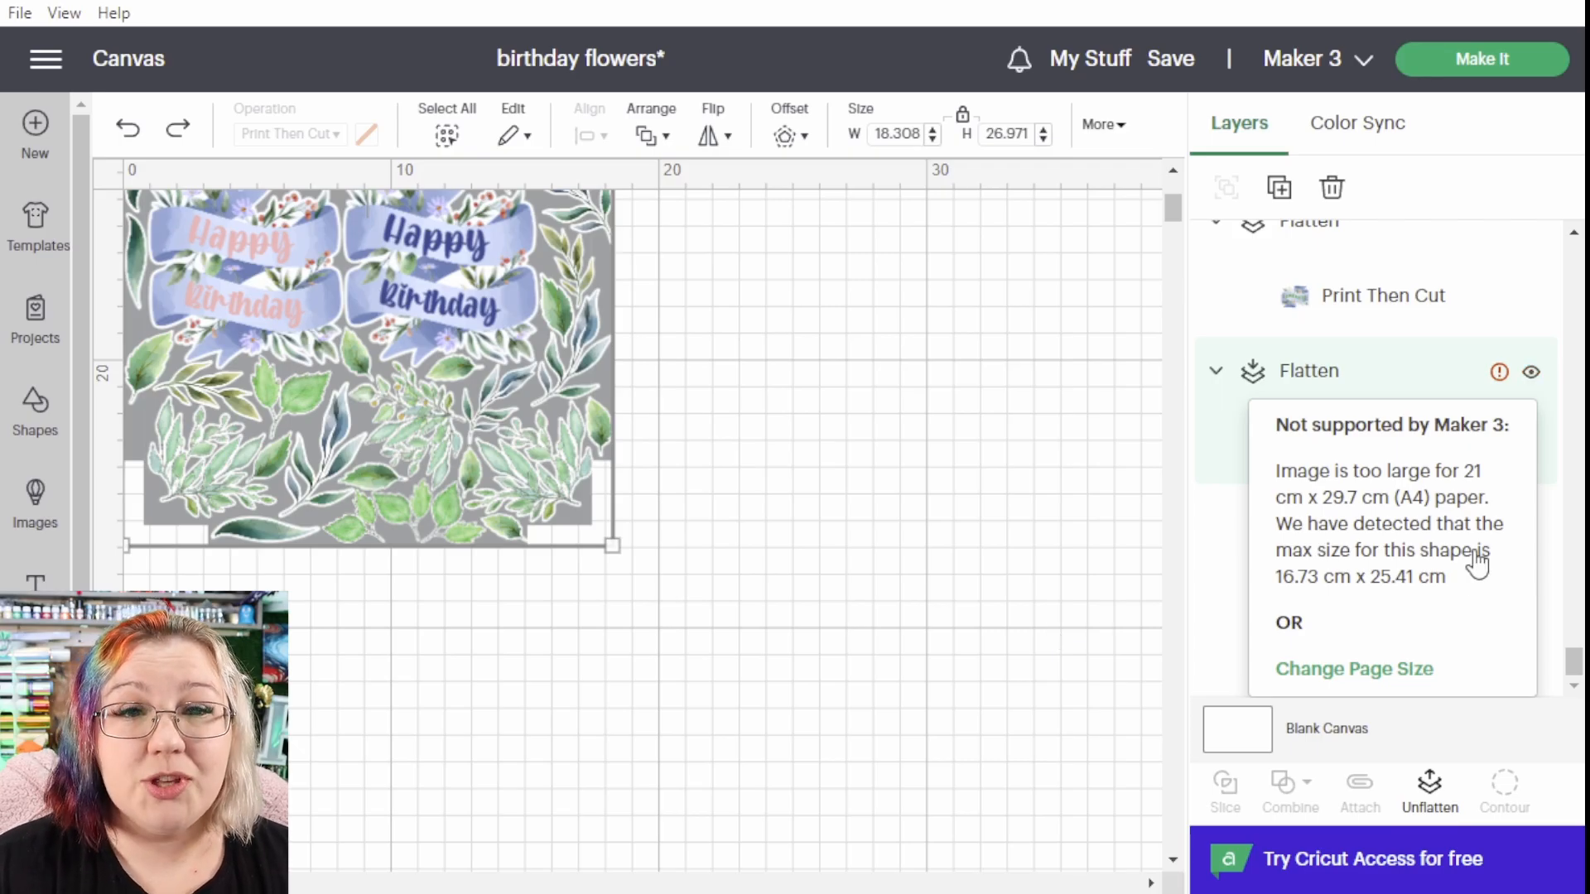
click(1531, 371)
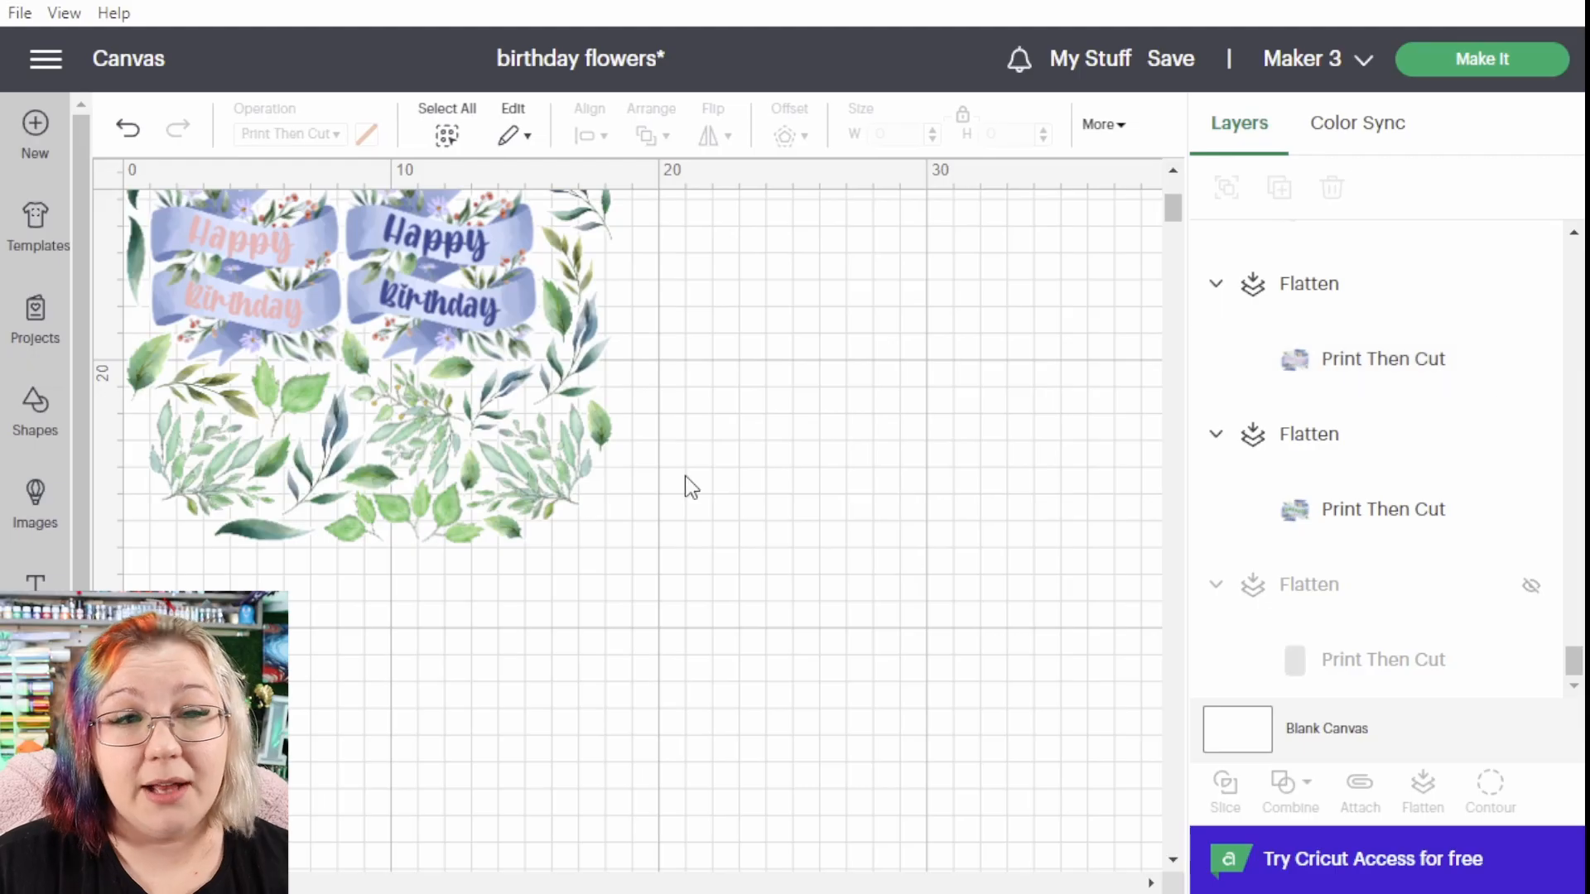
- Flatten the four Congrats banners with their surrounding leaves into one image and move it well clear of the remaining stickers
scroll(763, 497, up, 3)
scroll(770, 495, down, 1)
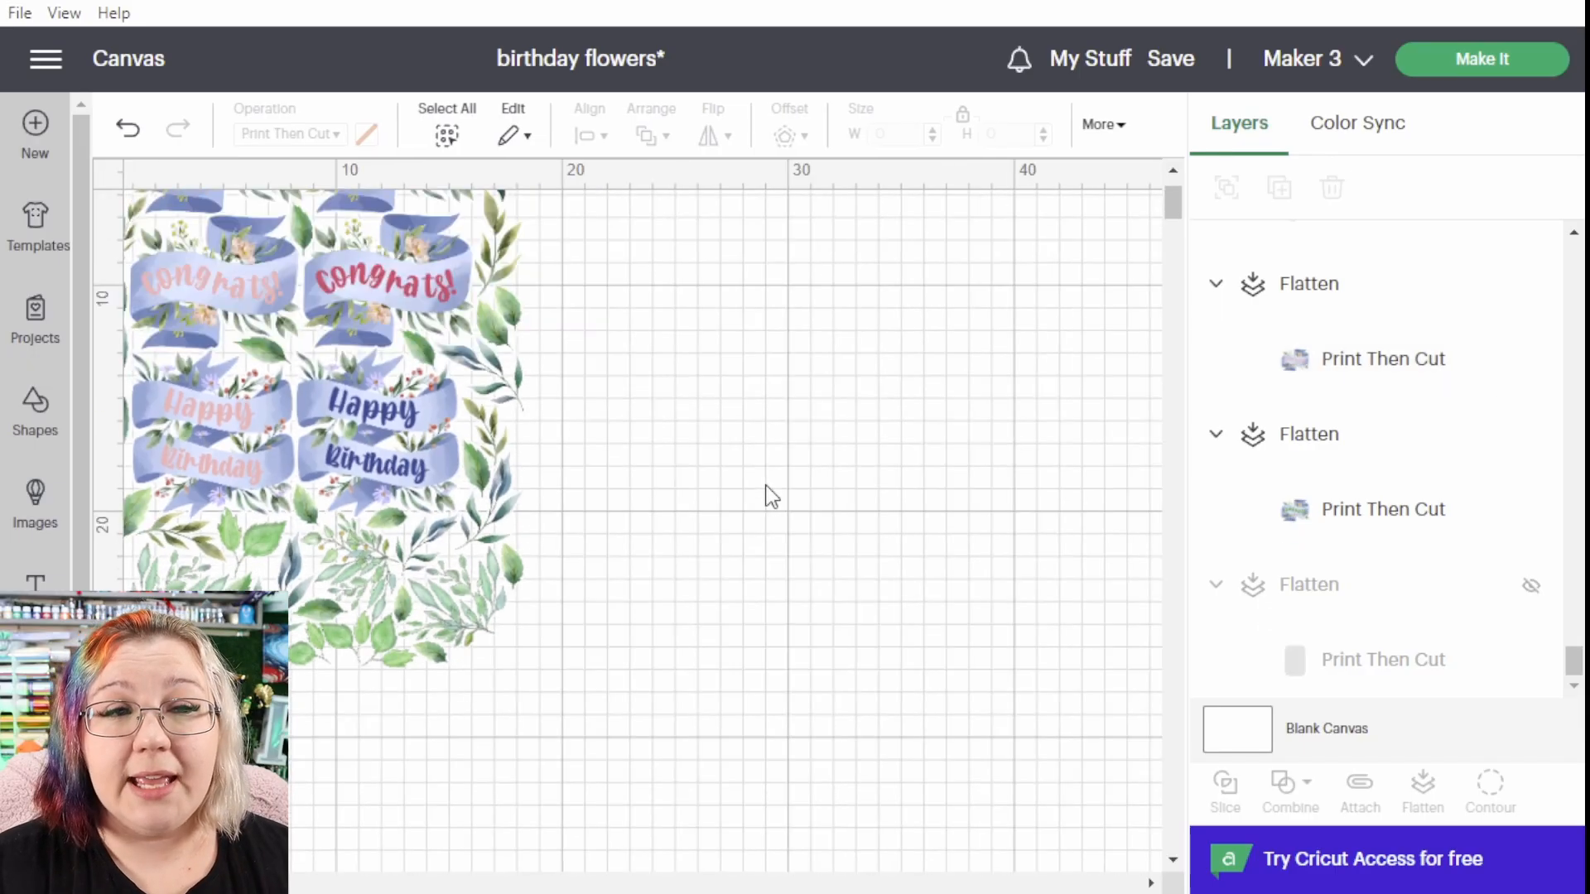
scroll(782, 539, up, 3)
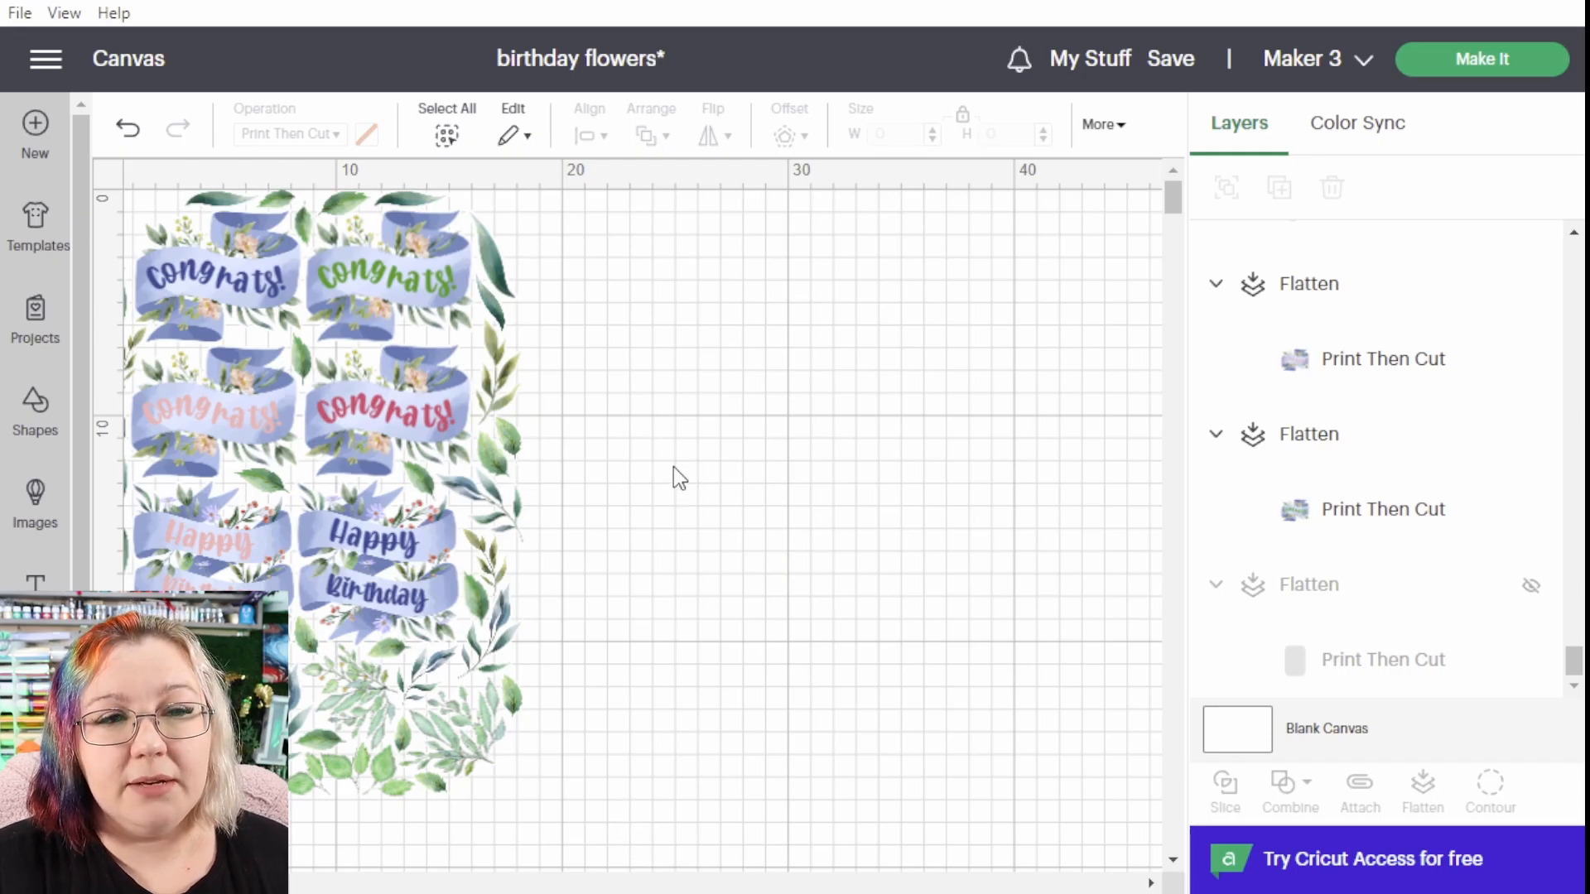
drag(673, 465, 7, 182)
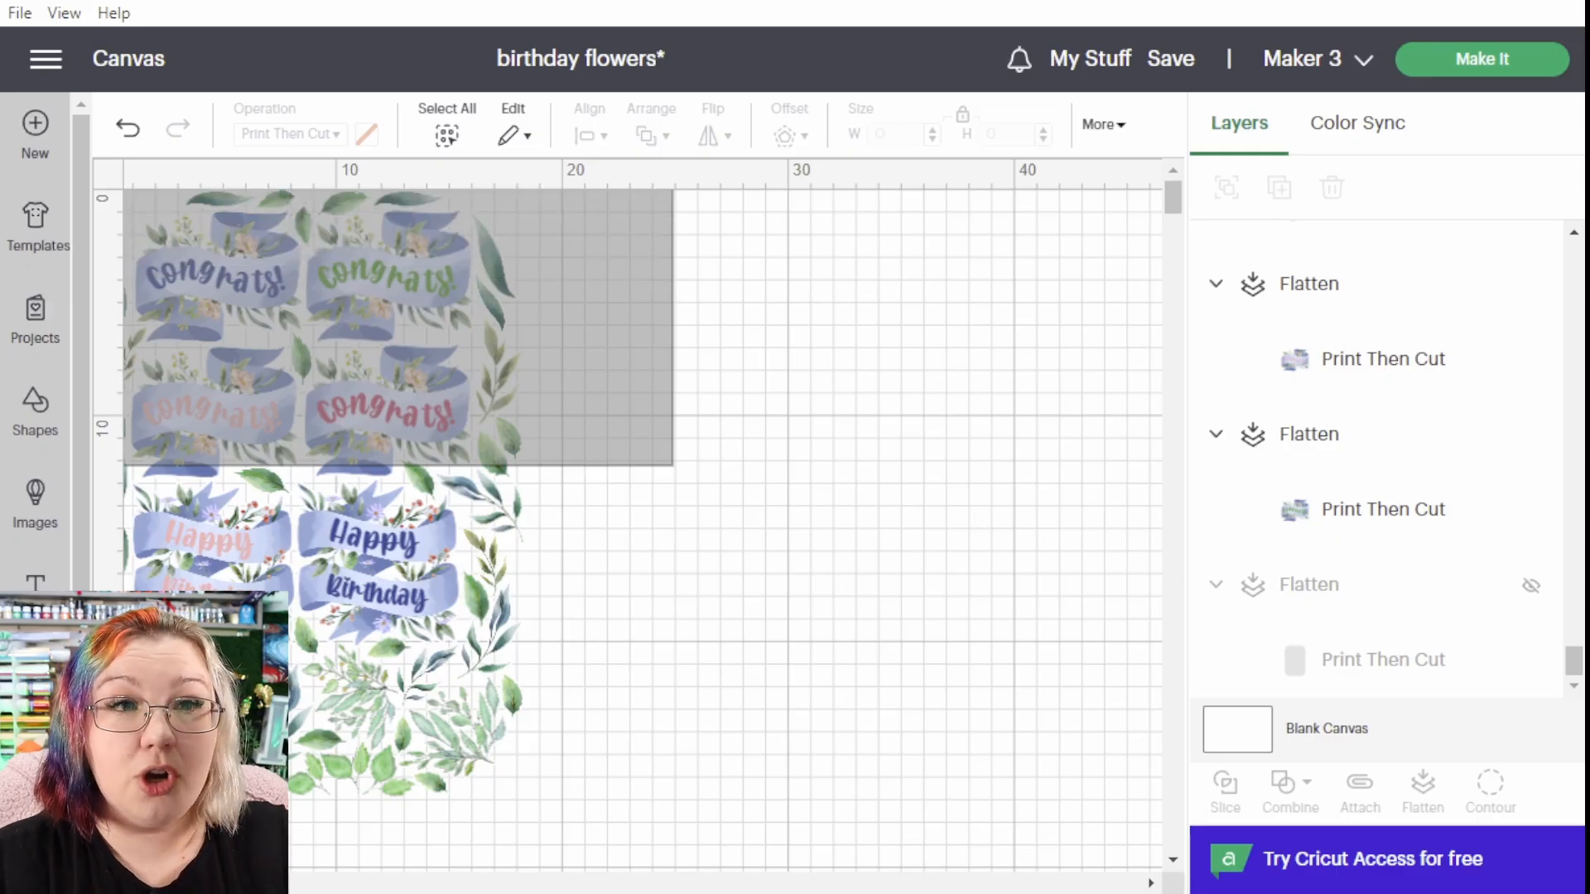
drag(7, 182, 149, 162)
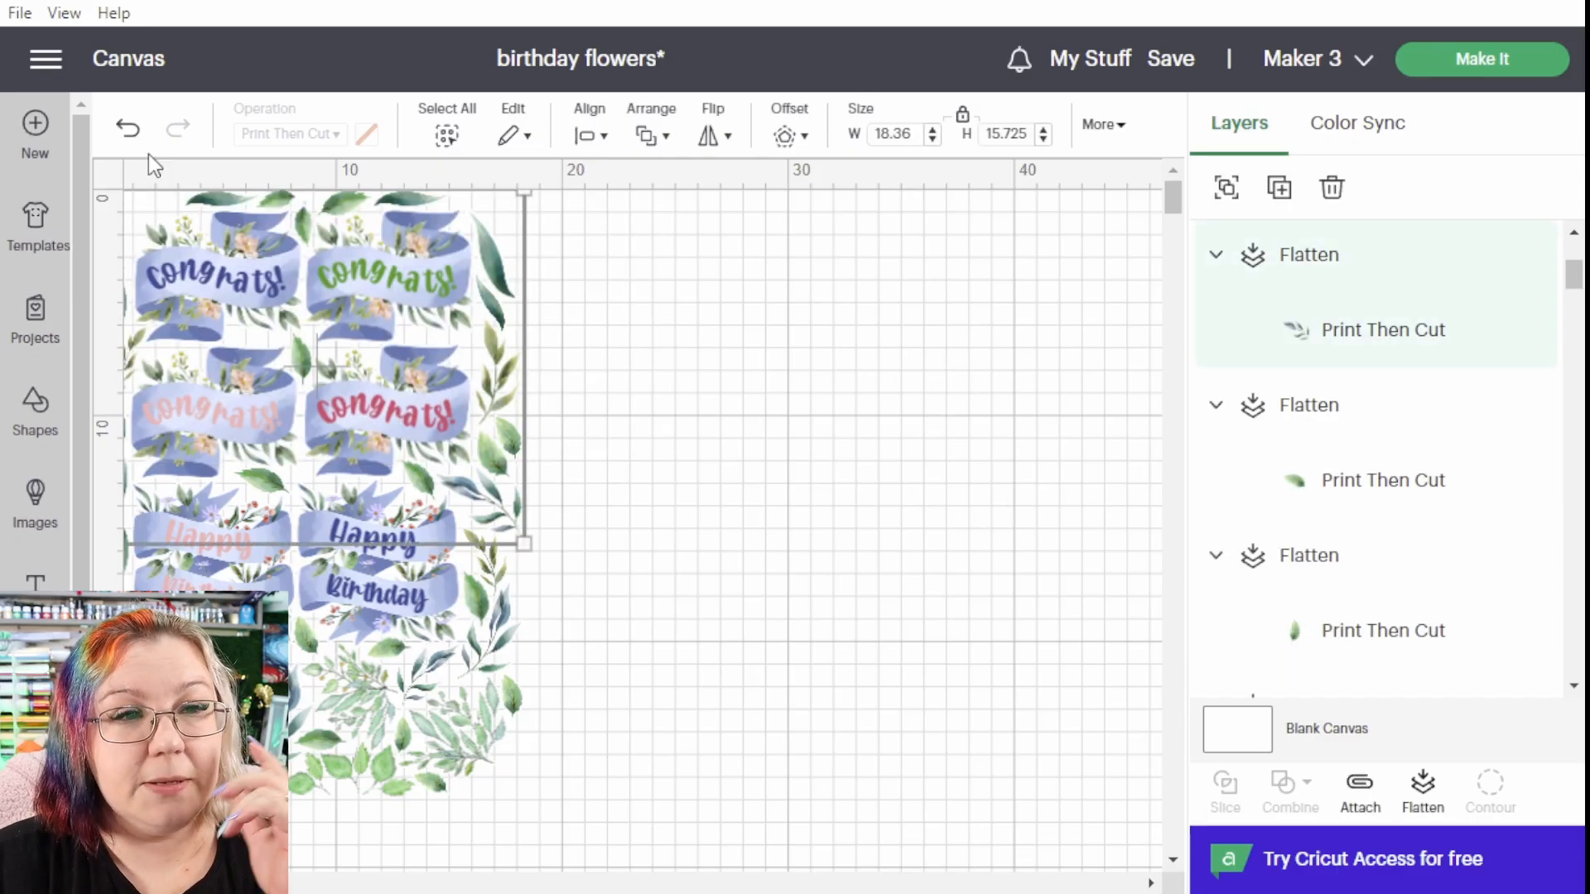
right_click(343, 295)
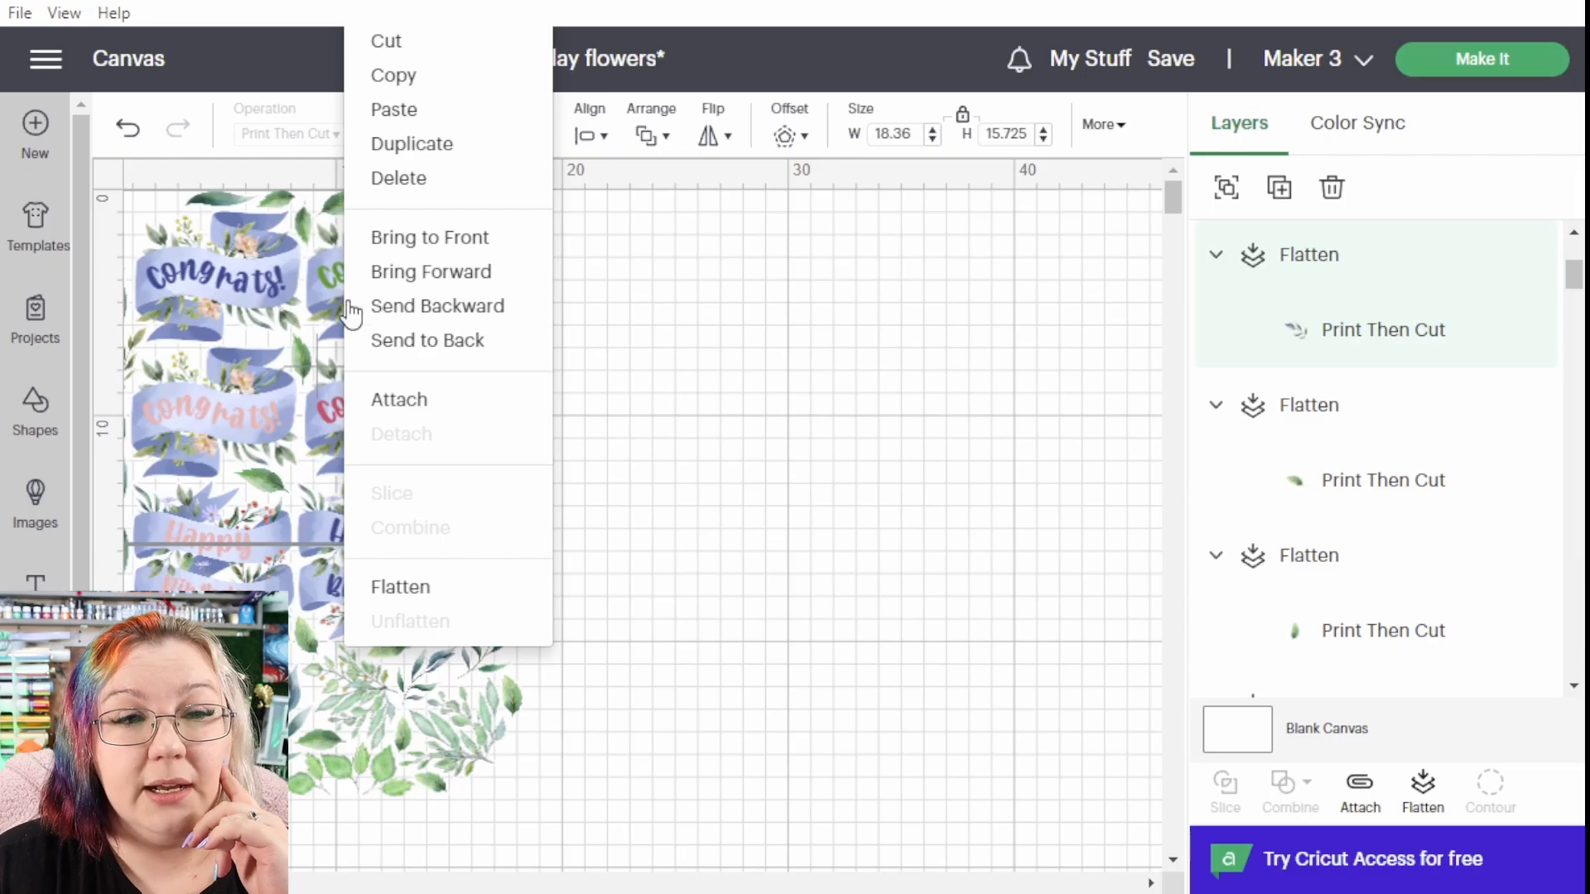
click(370, 593)
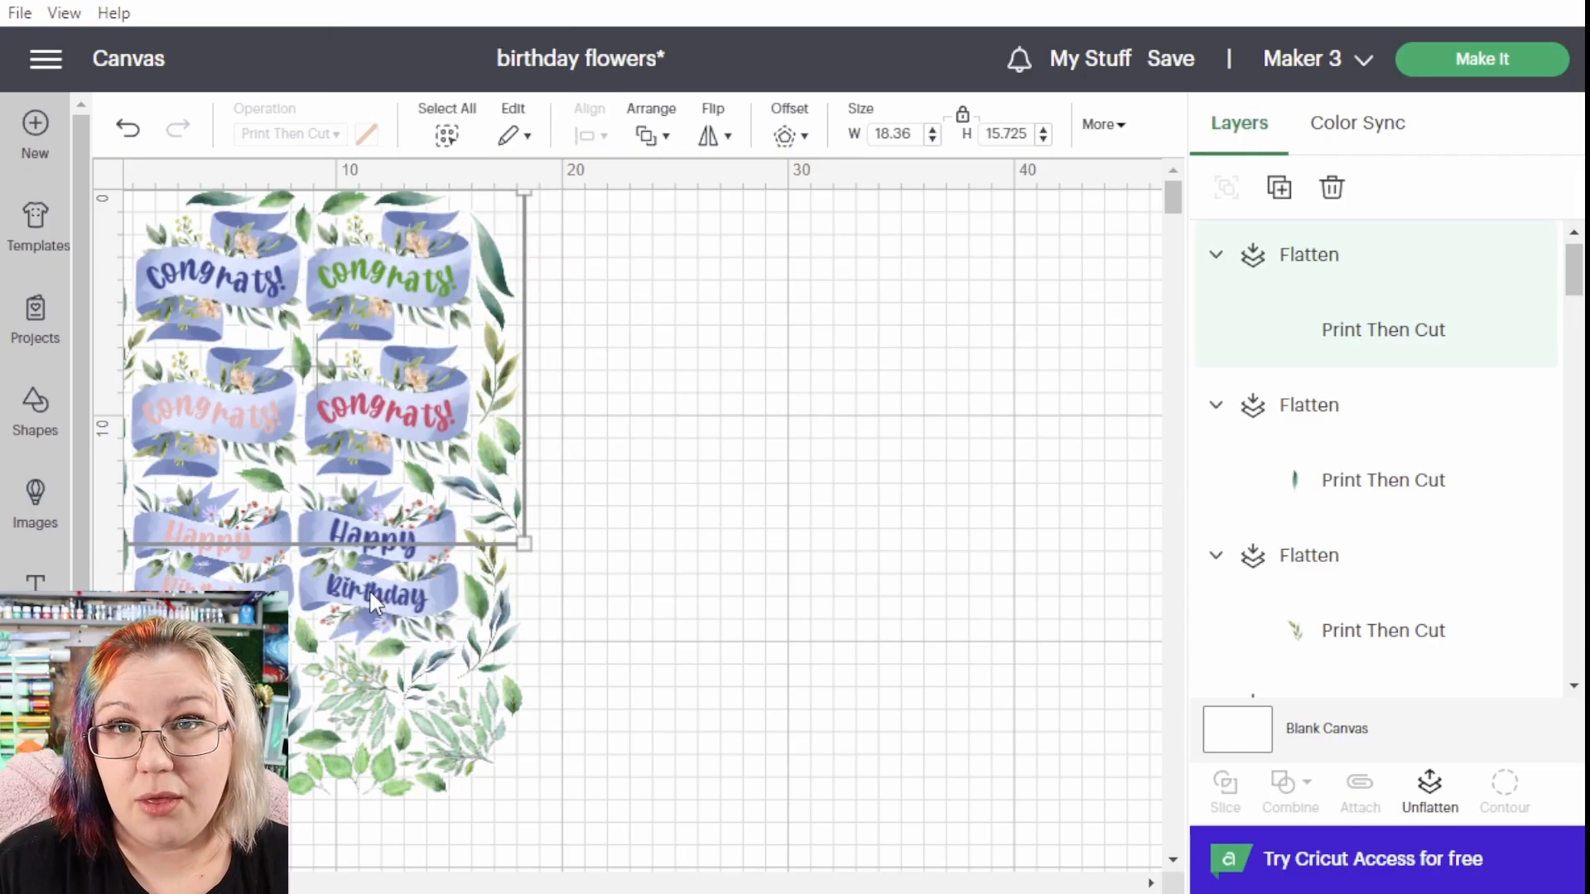
drag(299, 374, 805, 454)
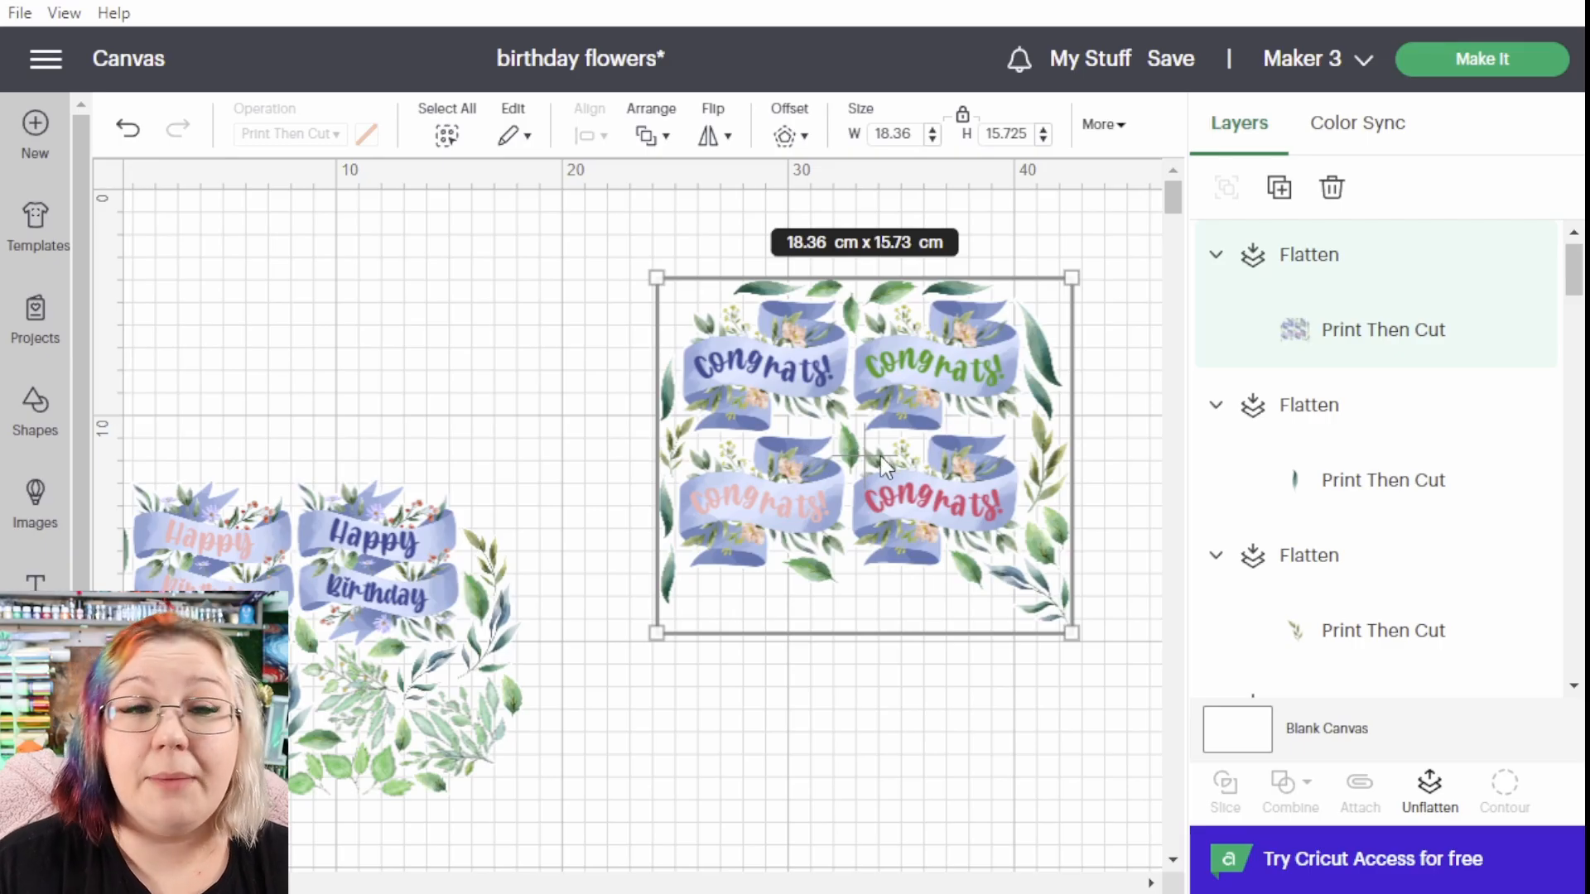
drag(881, 455, 1059, 442)
scroll(628, 515, left, 1)
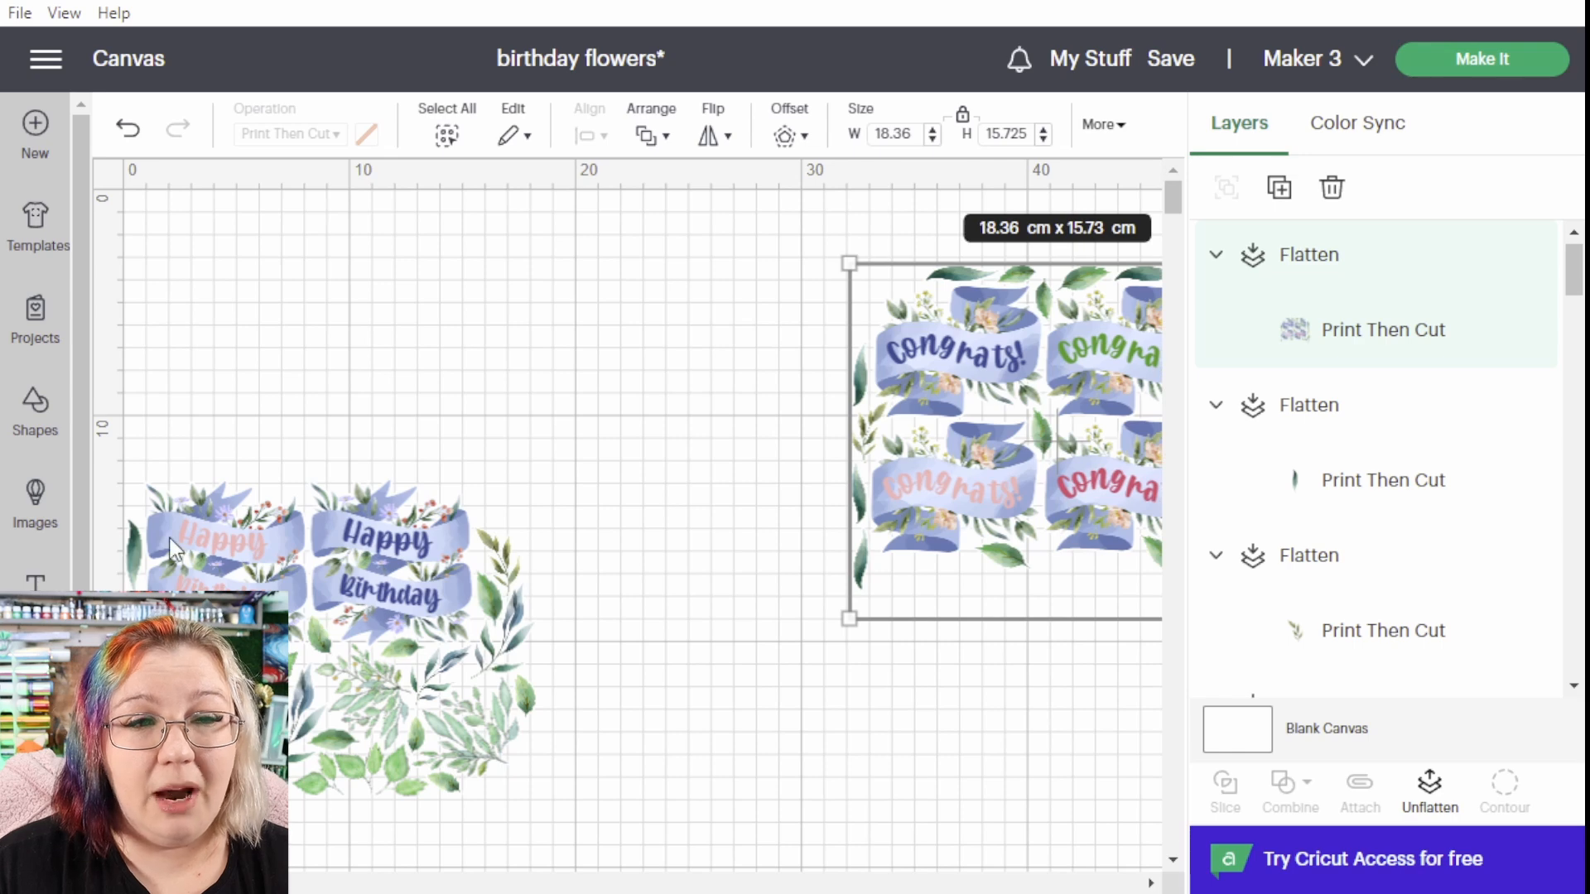
- Flatten the Happy Birthday banners and remaining leaves into one image and arrange it side by side with the Congrats sheet
drag(557, 804, 97, 429)
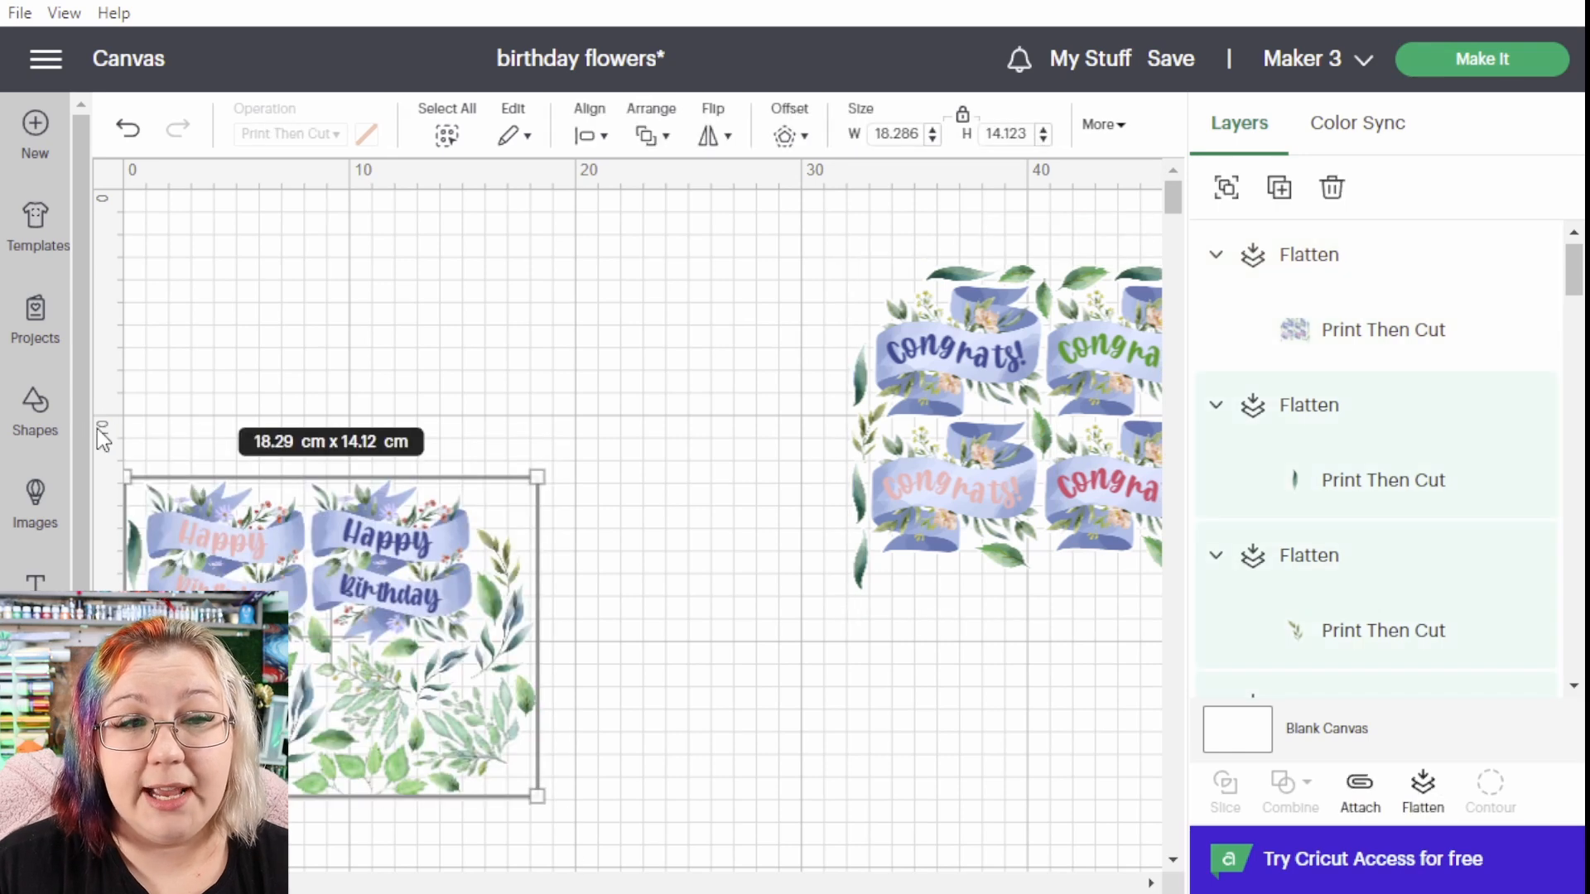
right_click(386, 550)
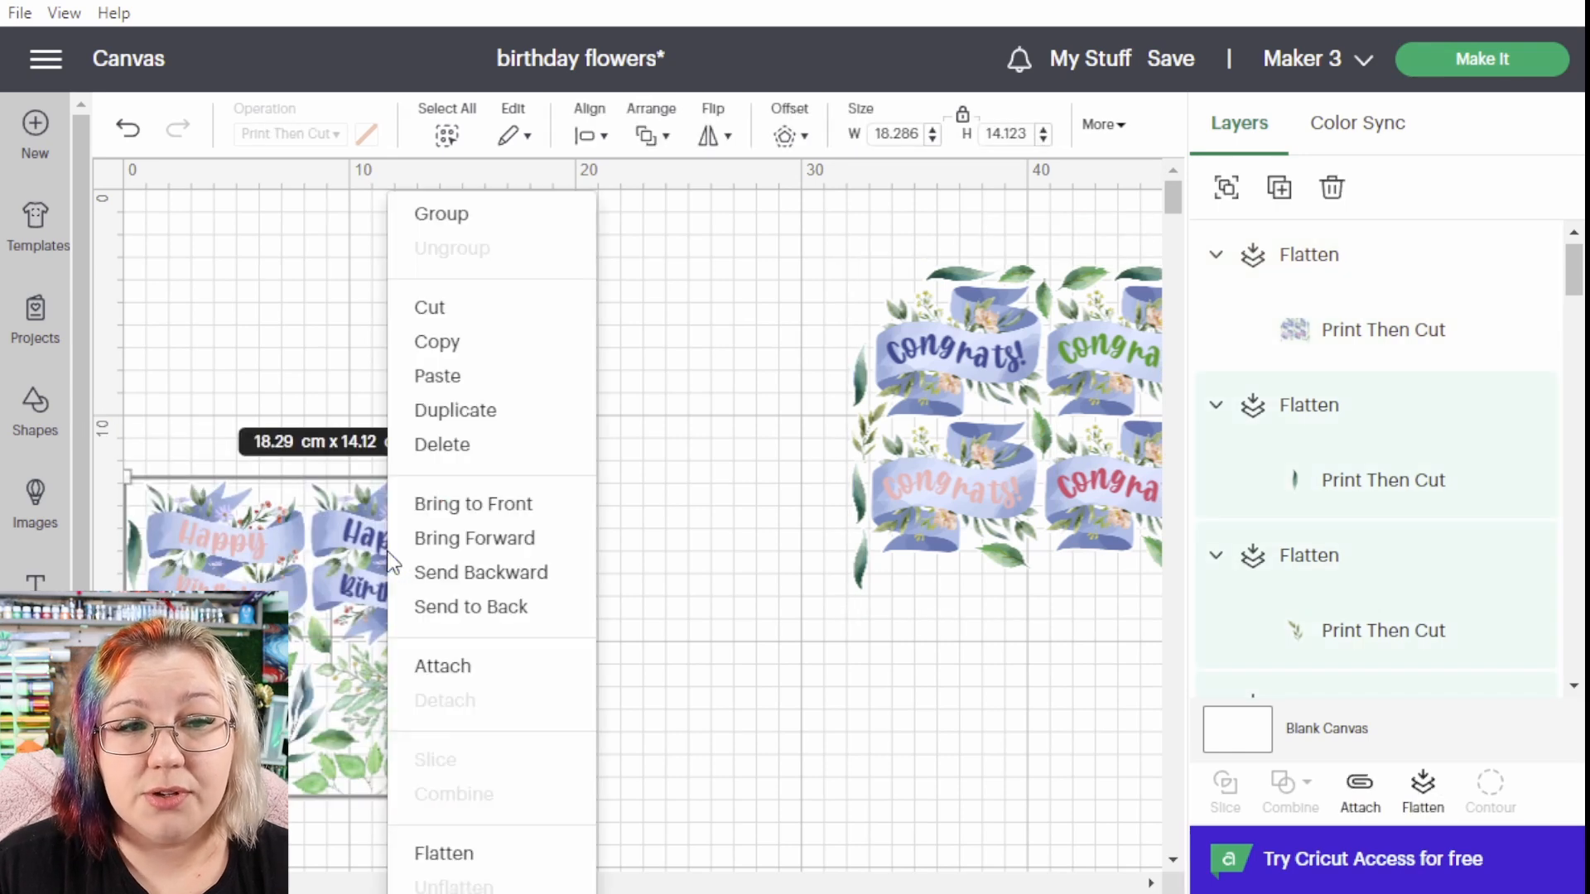
click(483, 852)
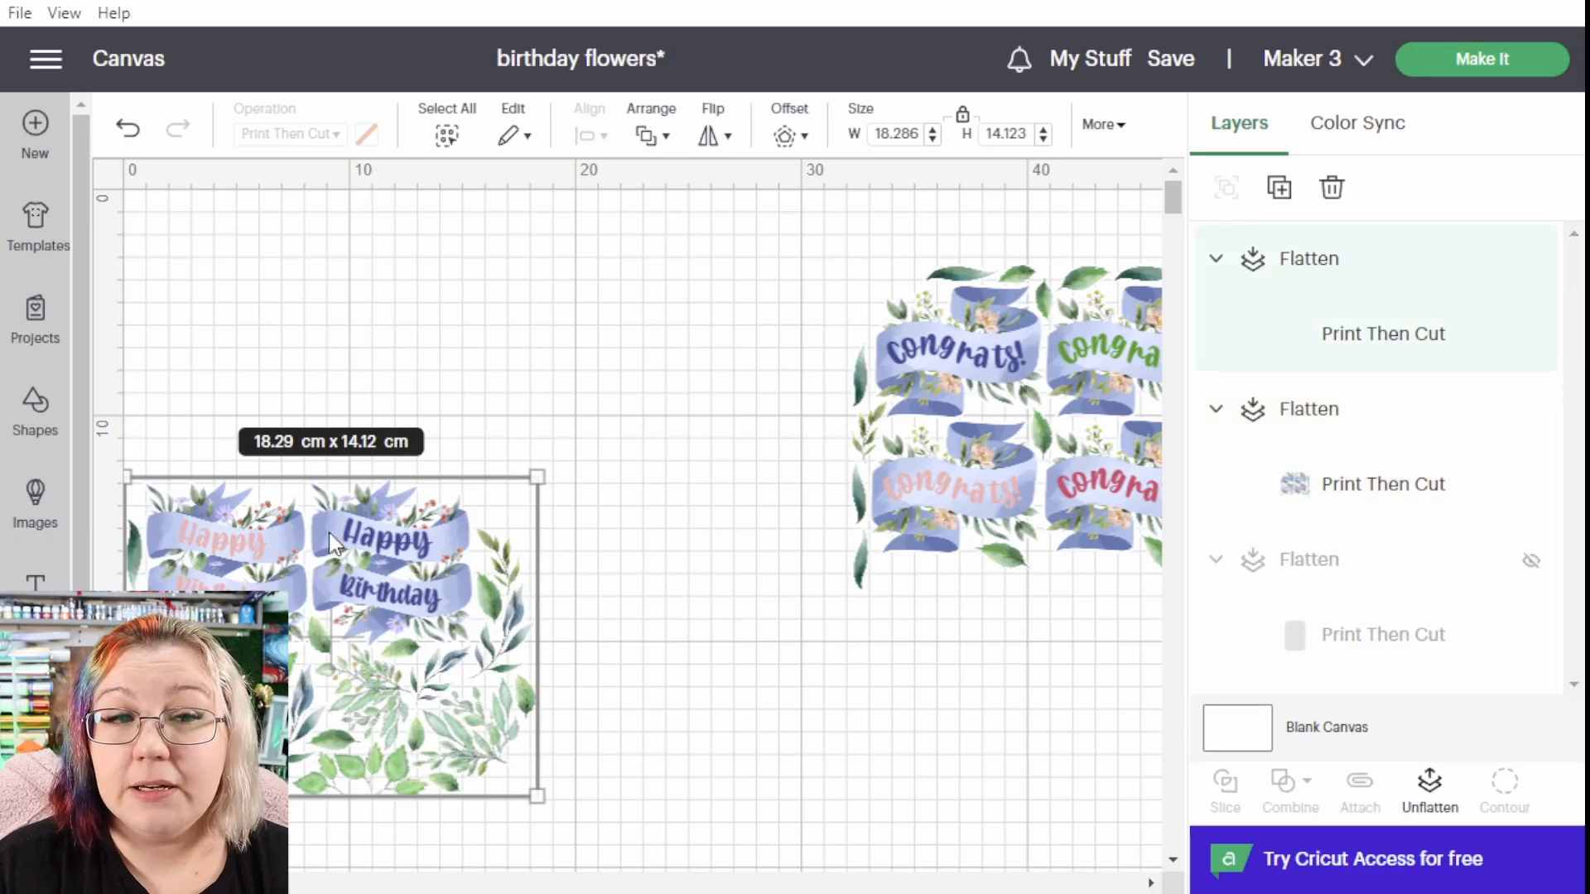
drag(380, 630, 604, 421)
drag(1004, 503, 960, 512)
drag(614, 479, 526, 517)
drag(927, 476, 788, 474)
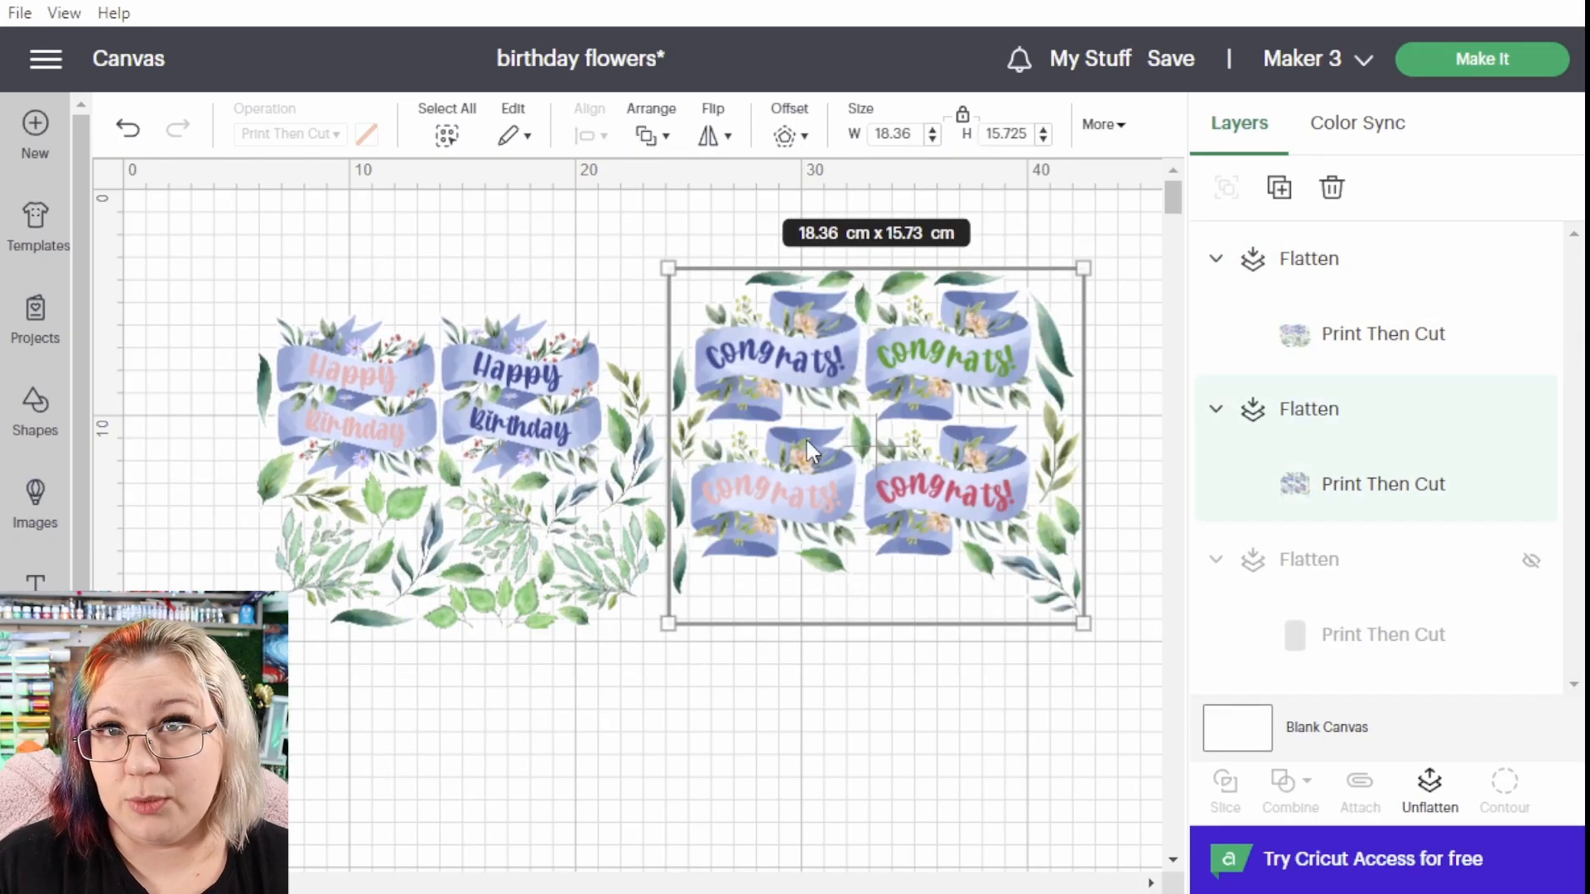
- Send the project to mat preparation and place the sideways Congrats sheet against the left edge of the printable area
click(1482, 61)
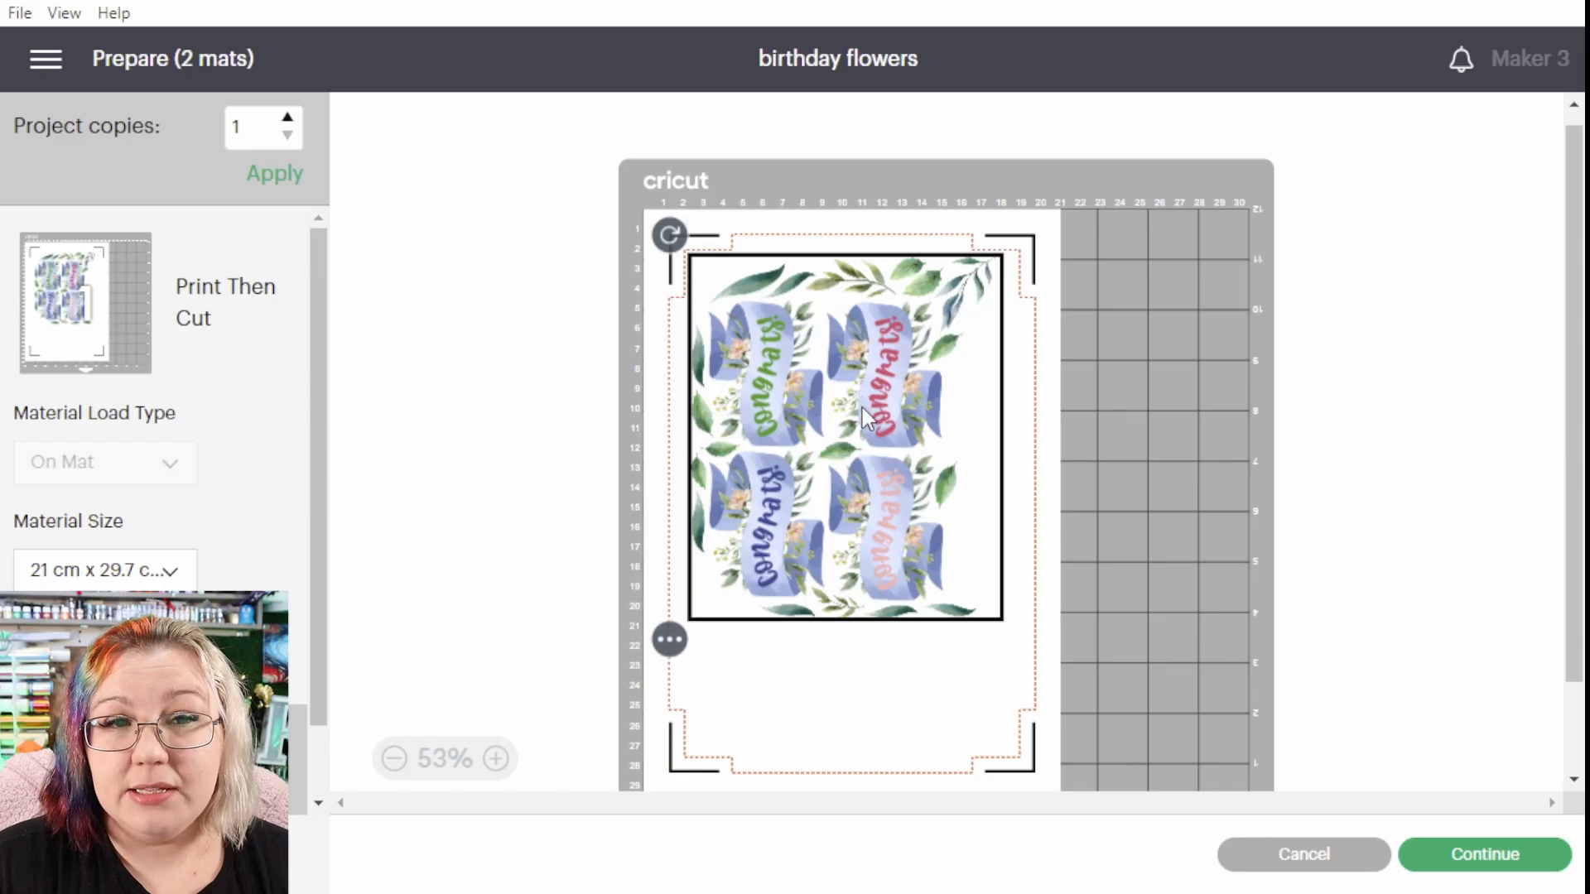
drag(862, 407, 867, 450)
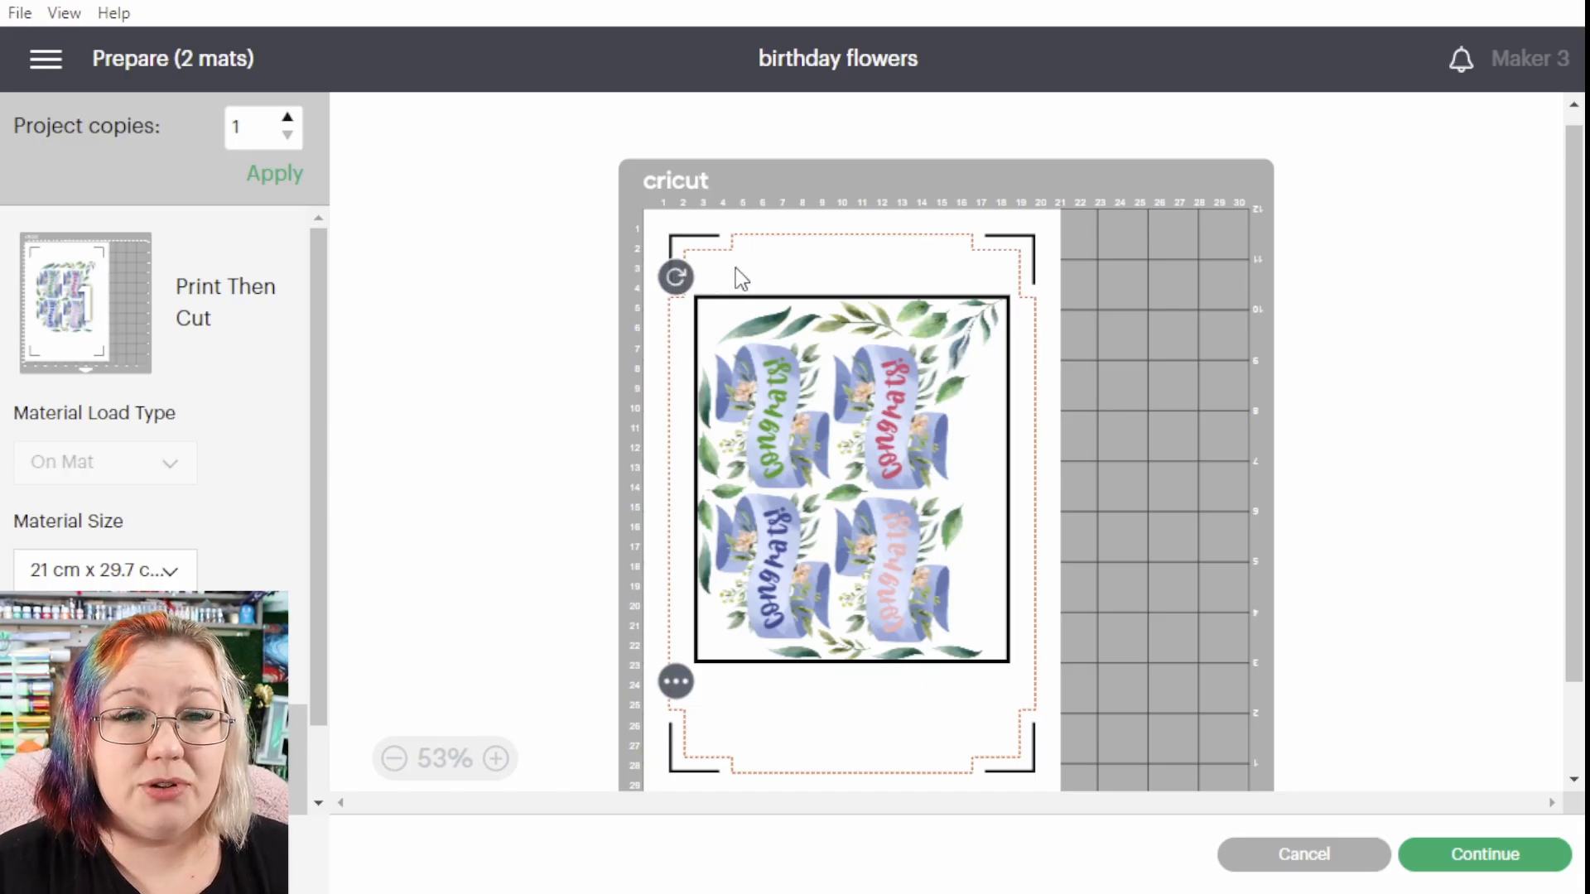
drag(736, 269, 963, 389)
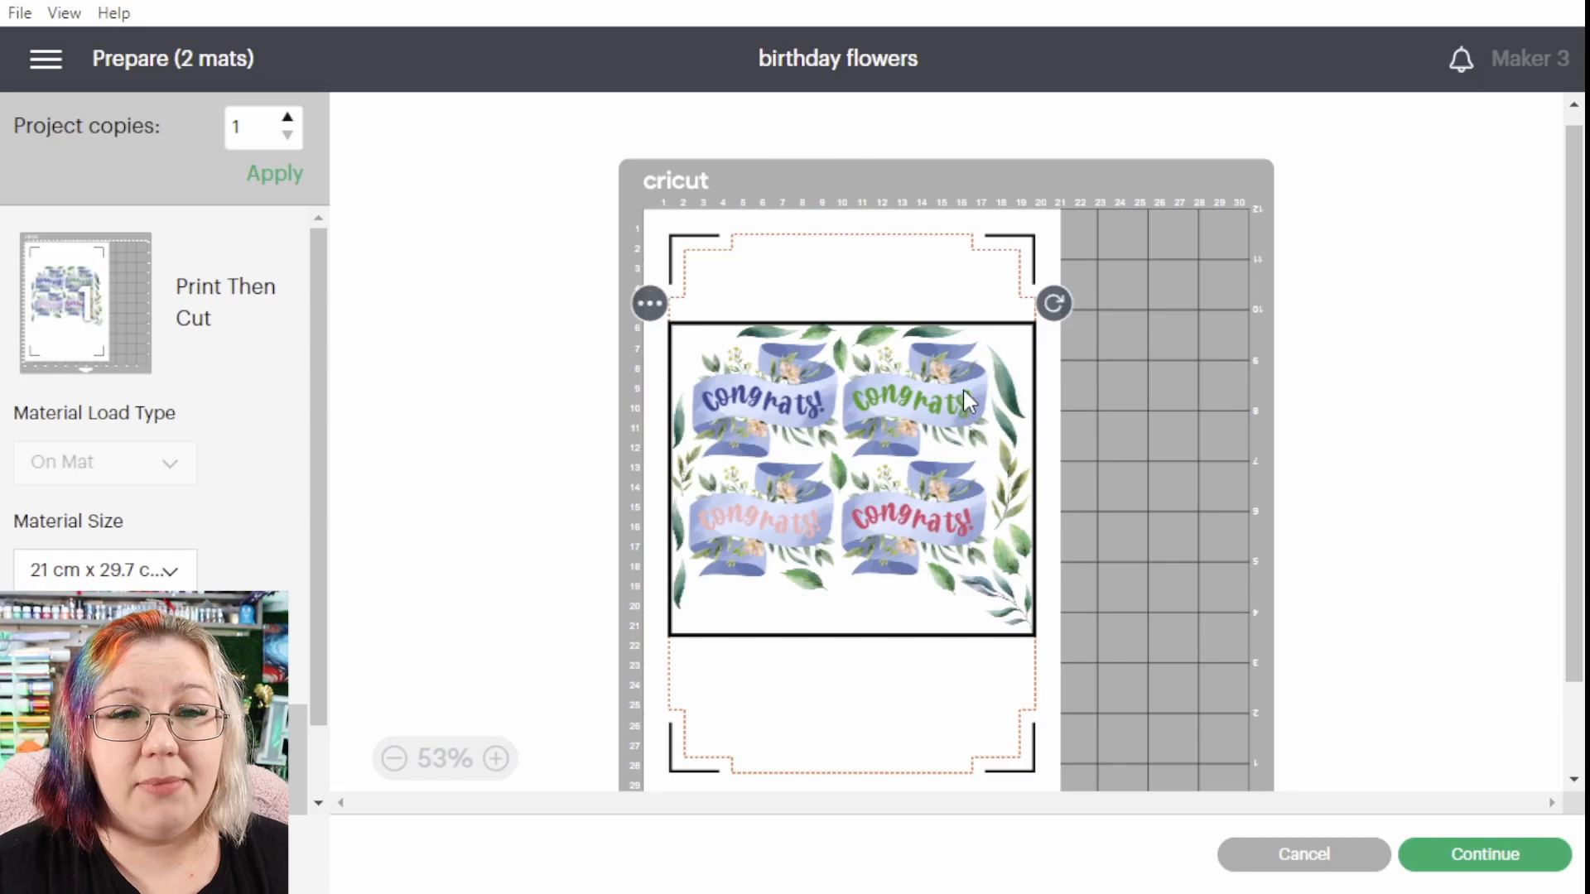
drag(867, 368, 818, 309)
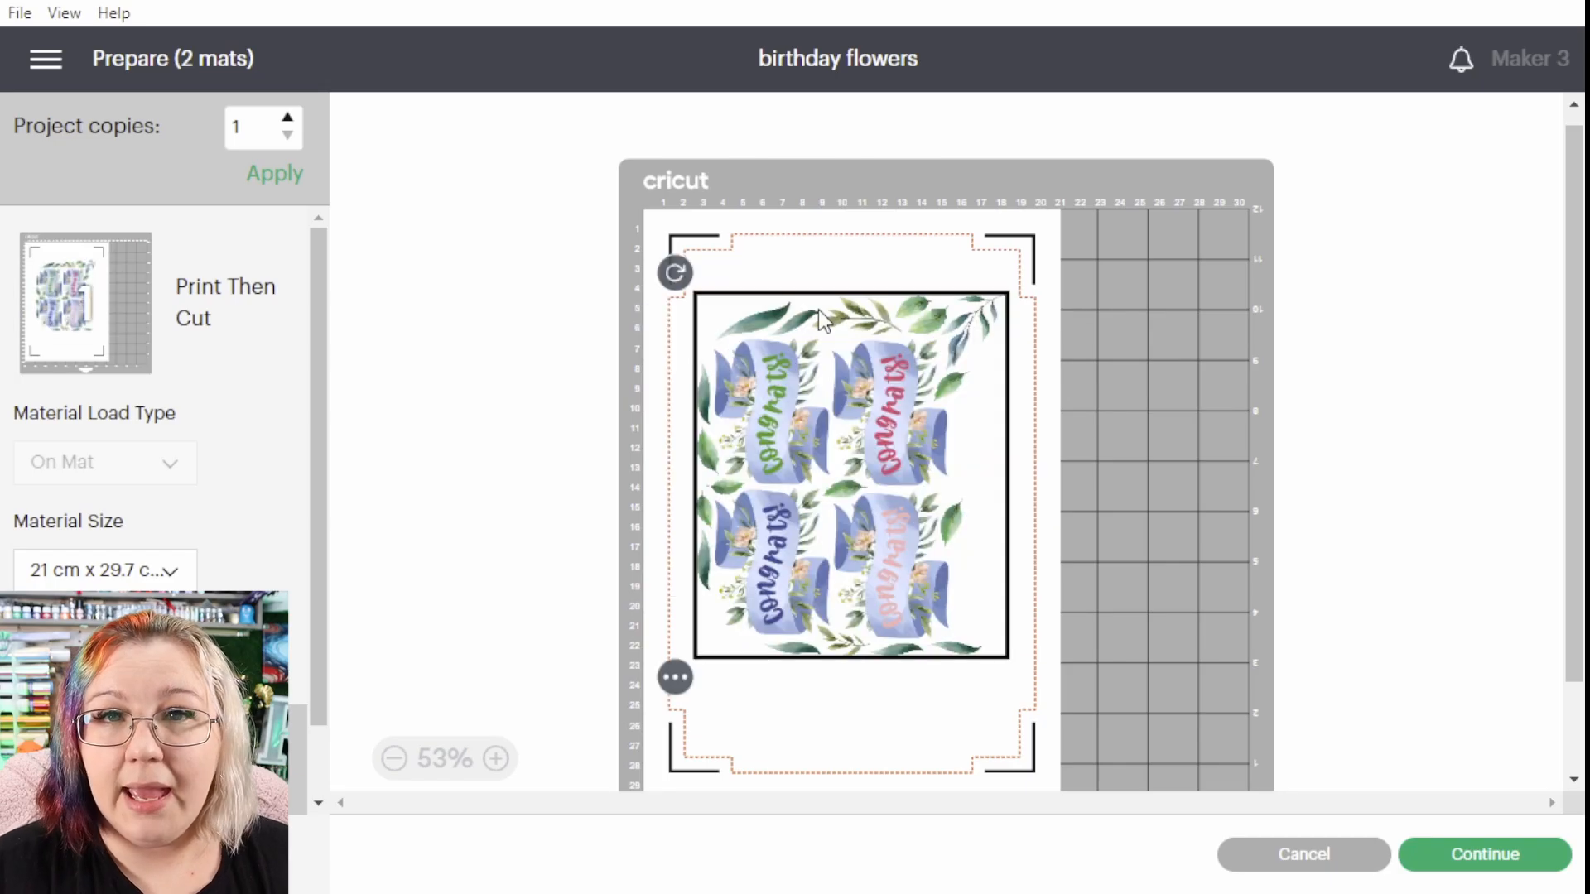
drag(793, 478, 768, 480)
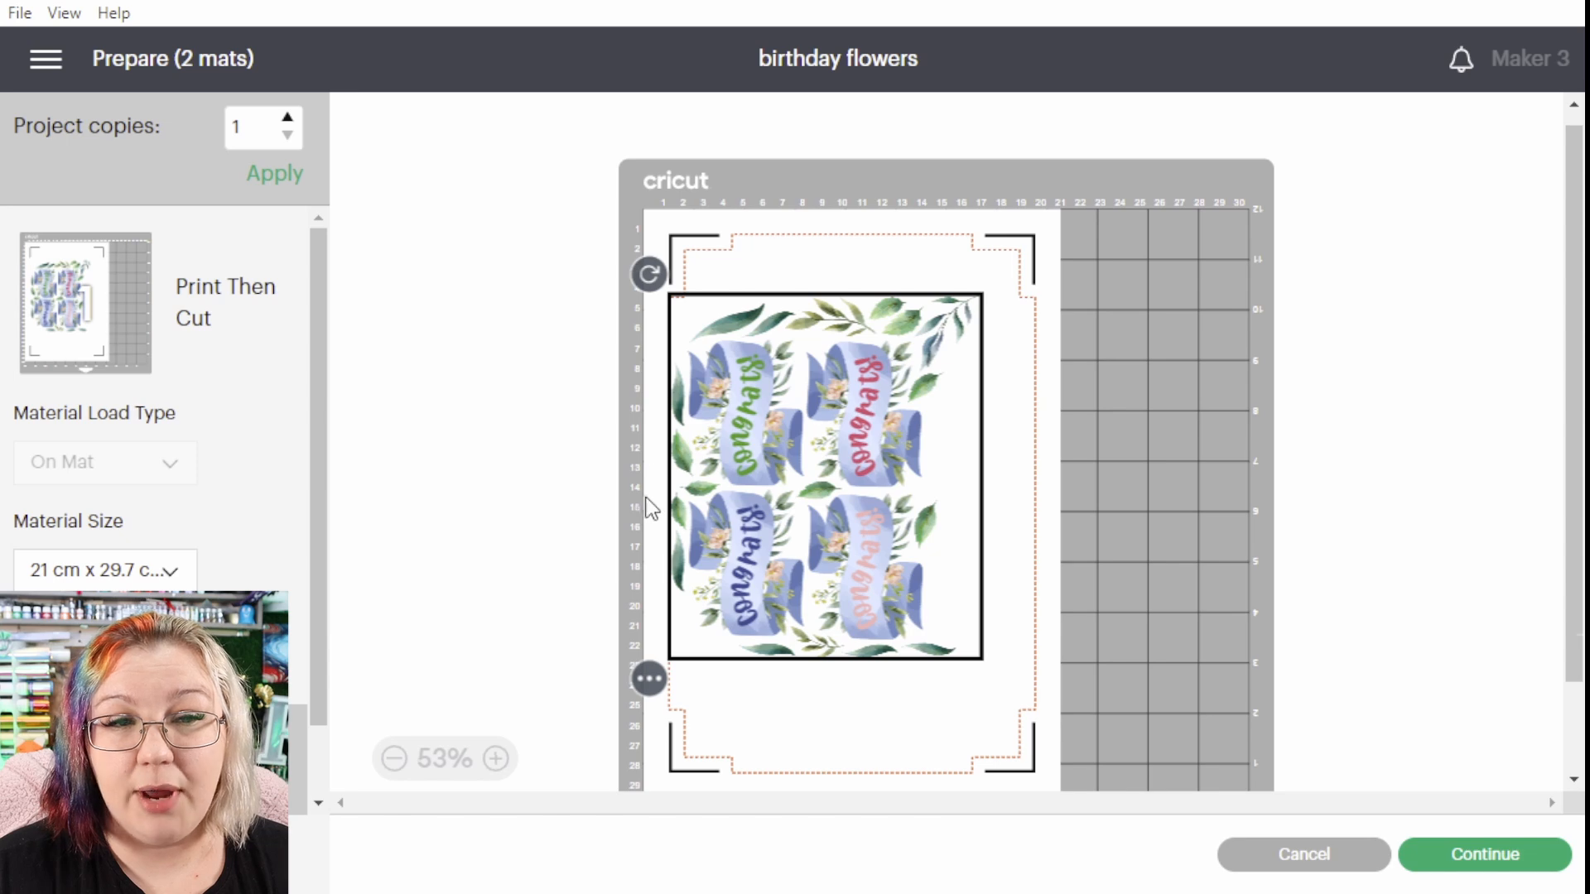
- Rotate the Congrats sheet so its text reads horizontally and move it to the top of the printable area
scroll(652, 506, up, 3)
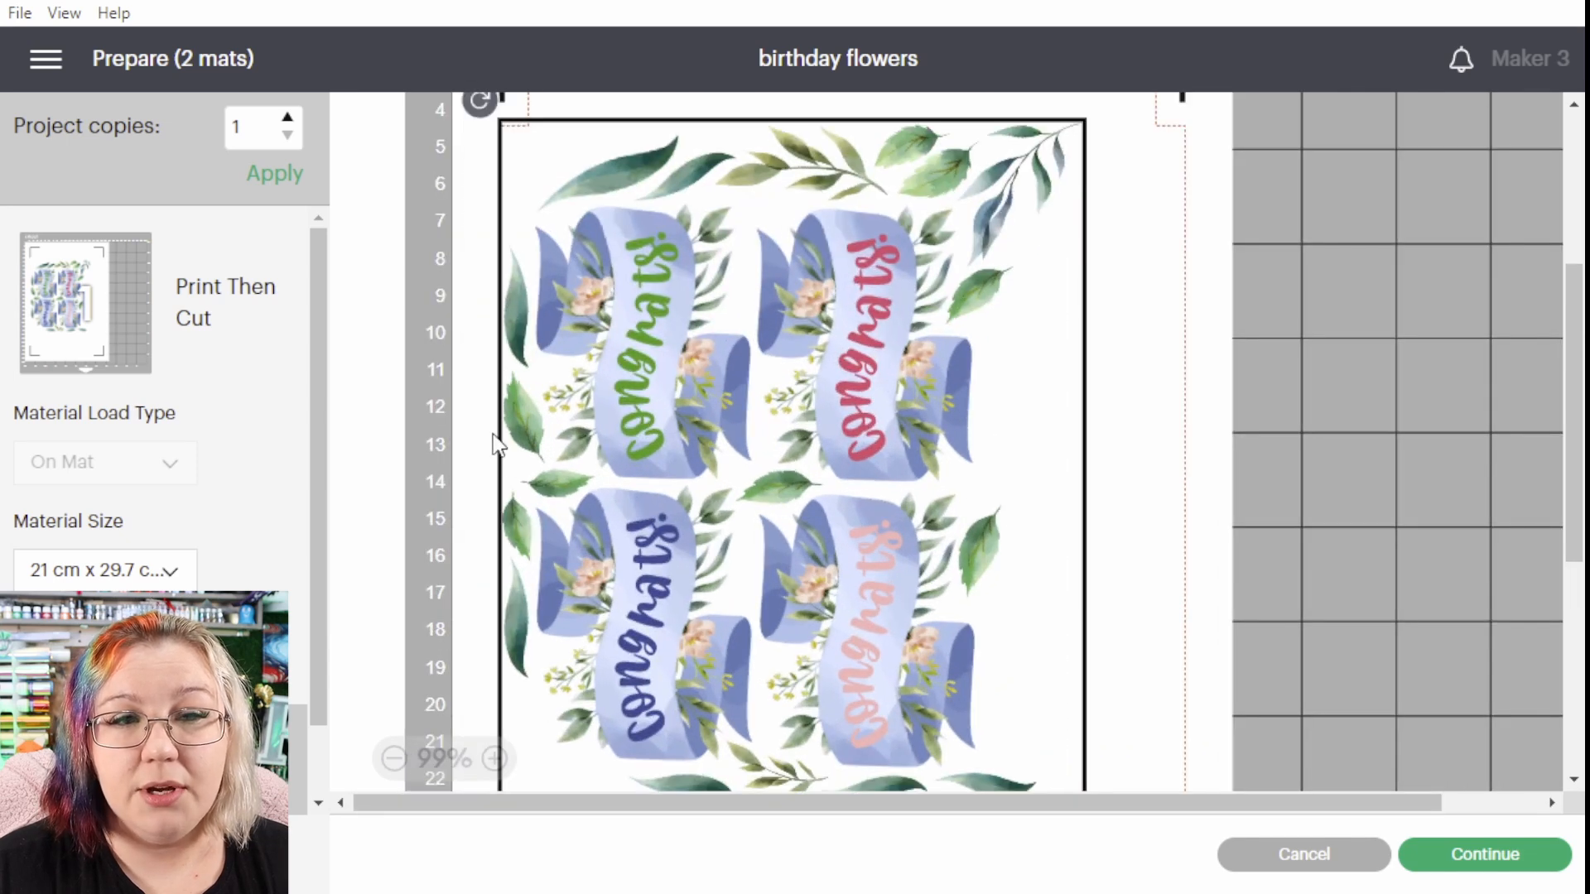
scroll(605, 341, down, 3)
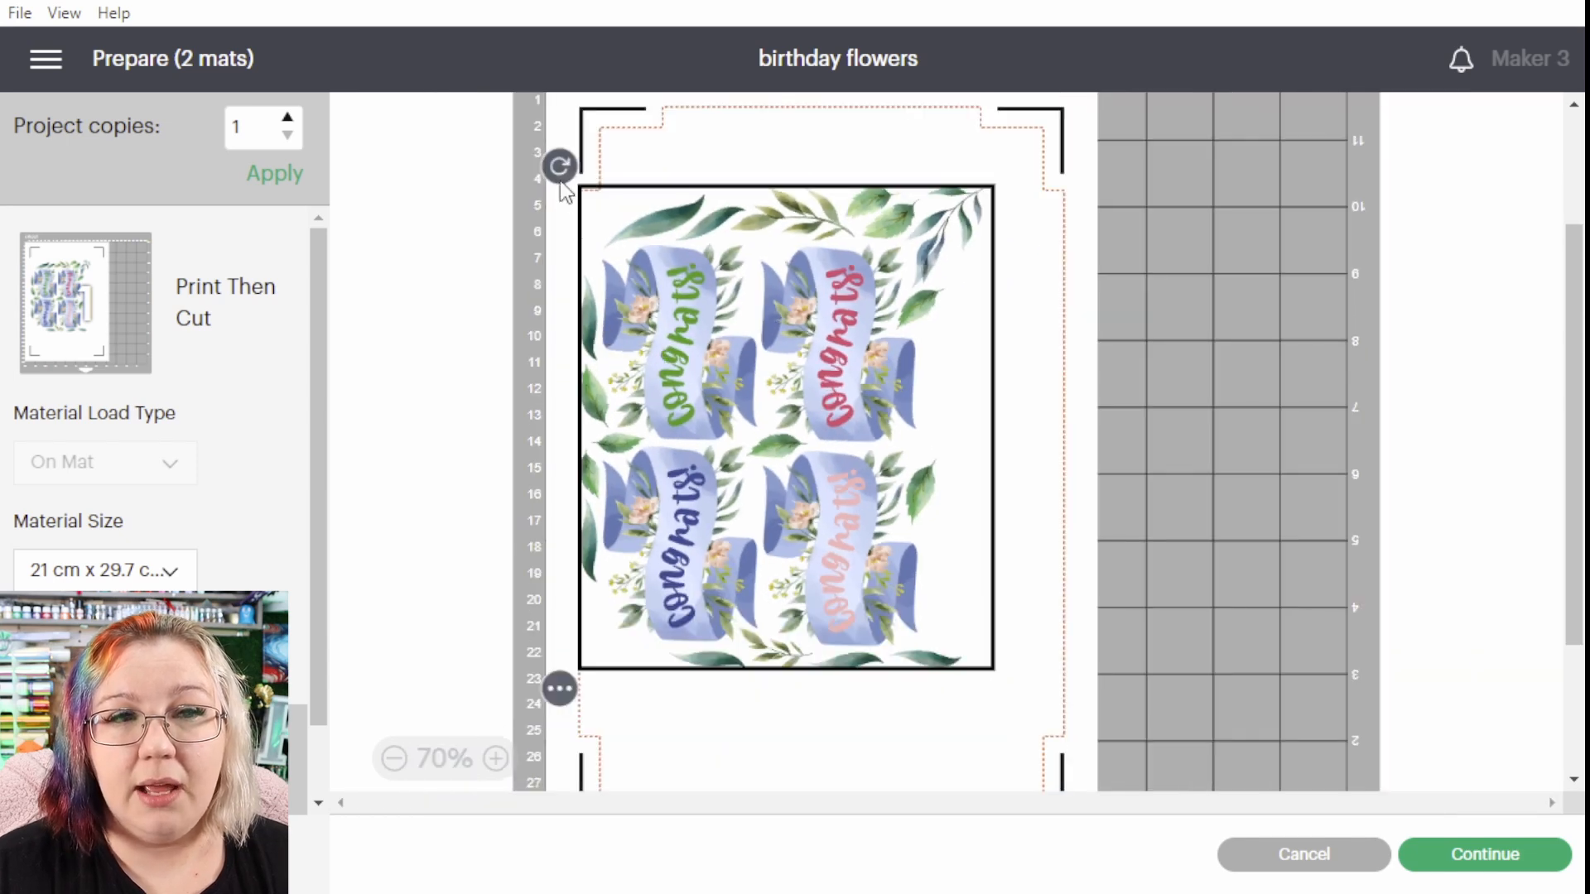
drag(560, 165, 927, 305)
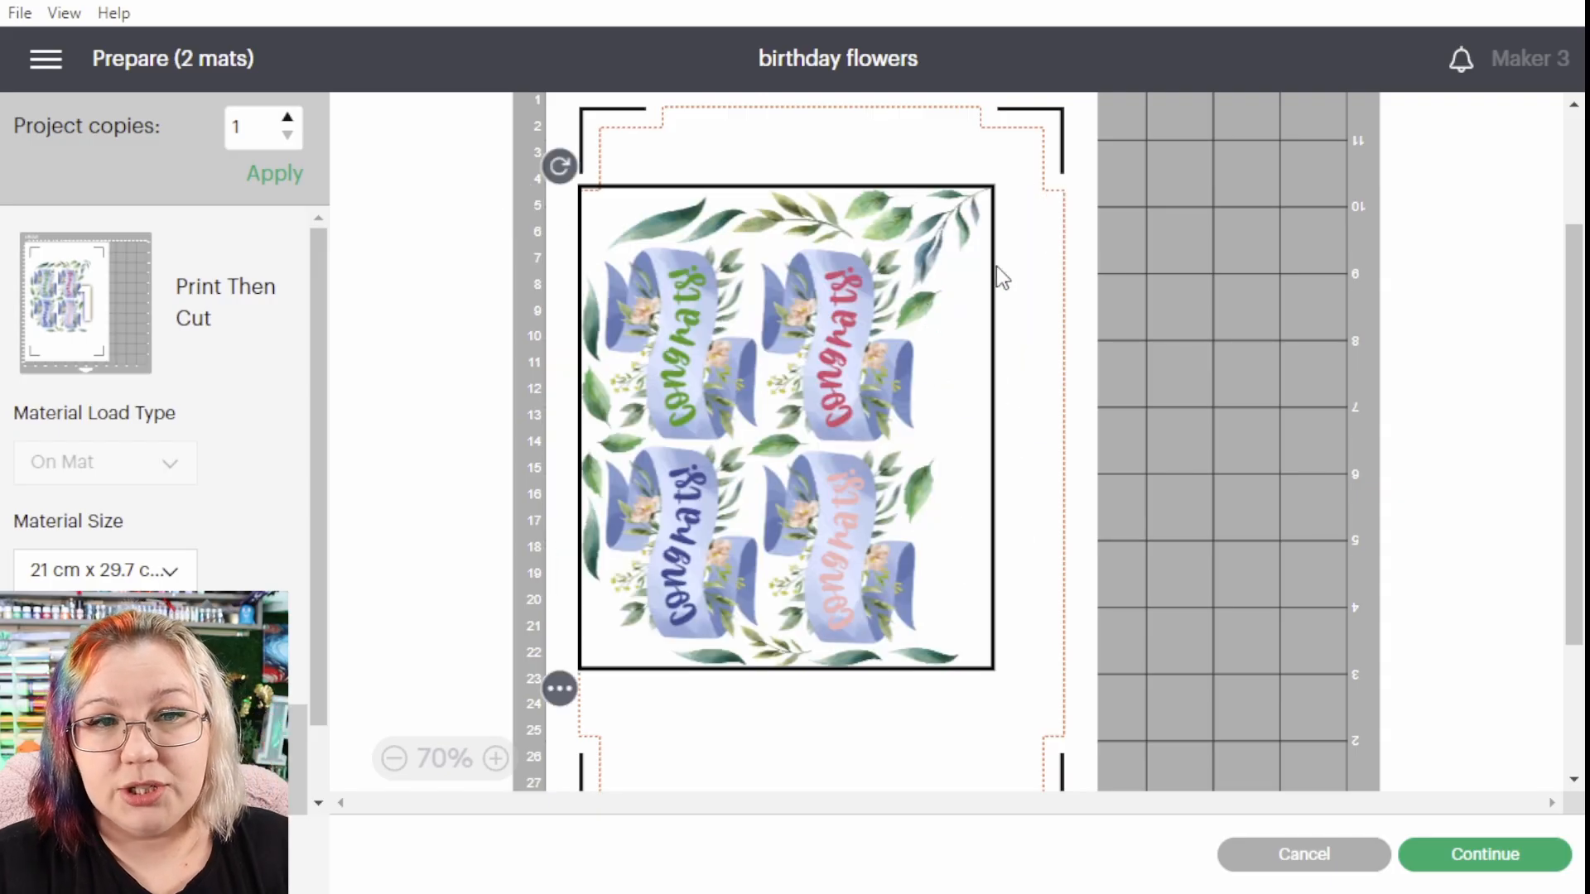
drag(659, 436, 778, 464)
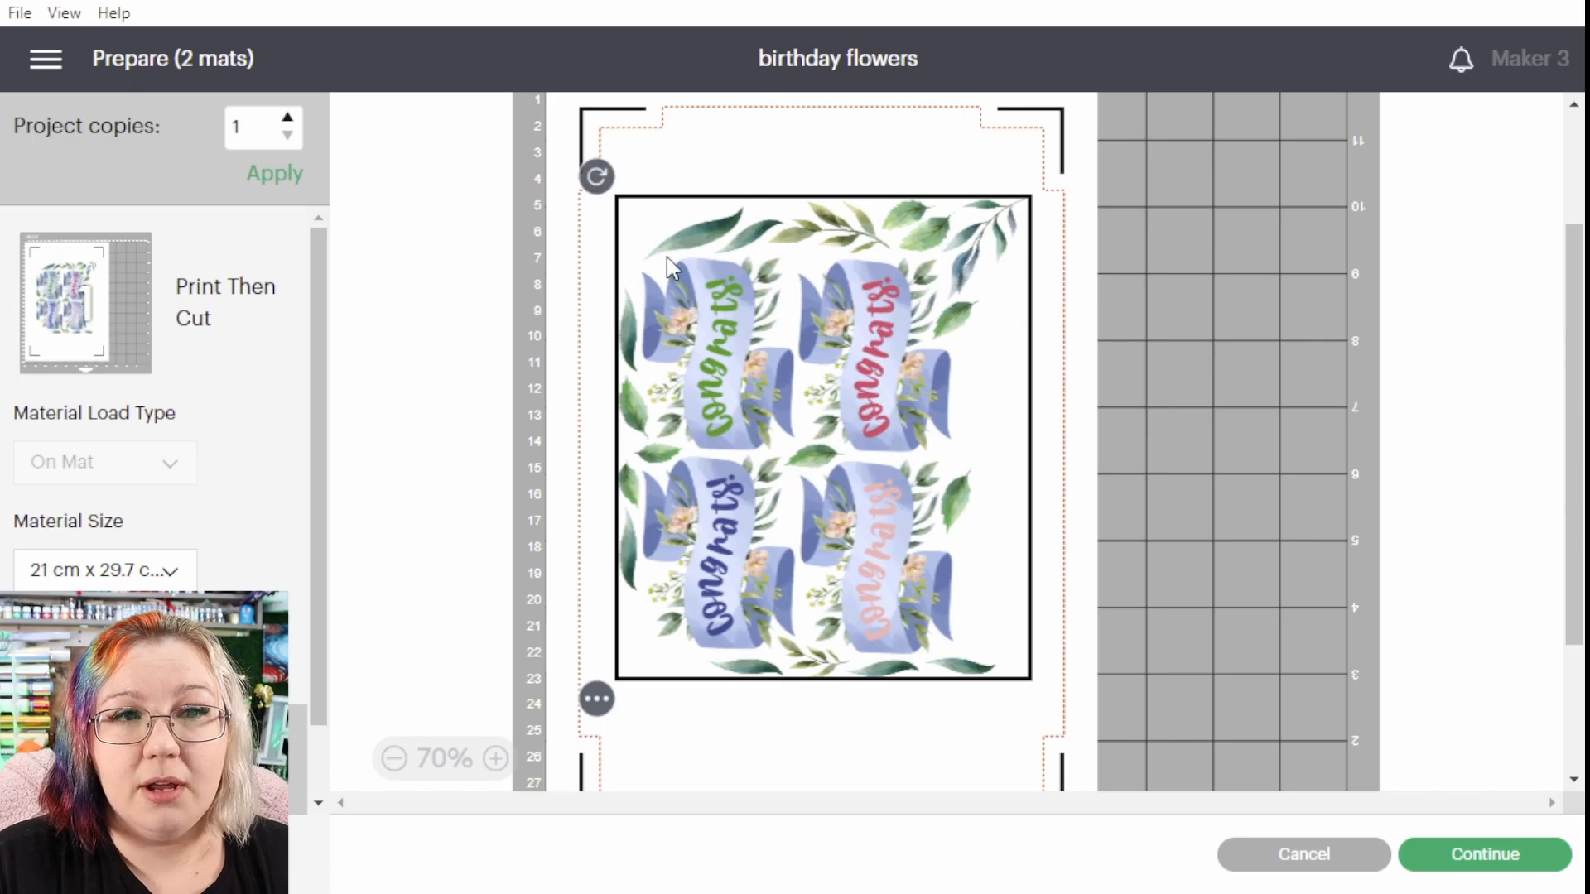
drag(598, 176, 961, 342)
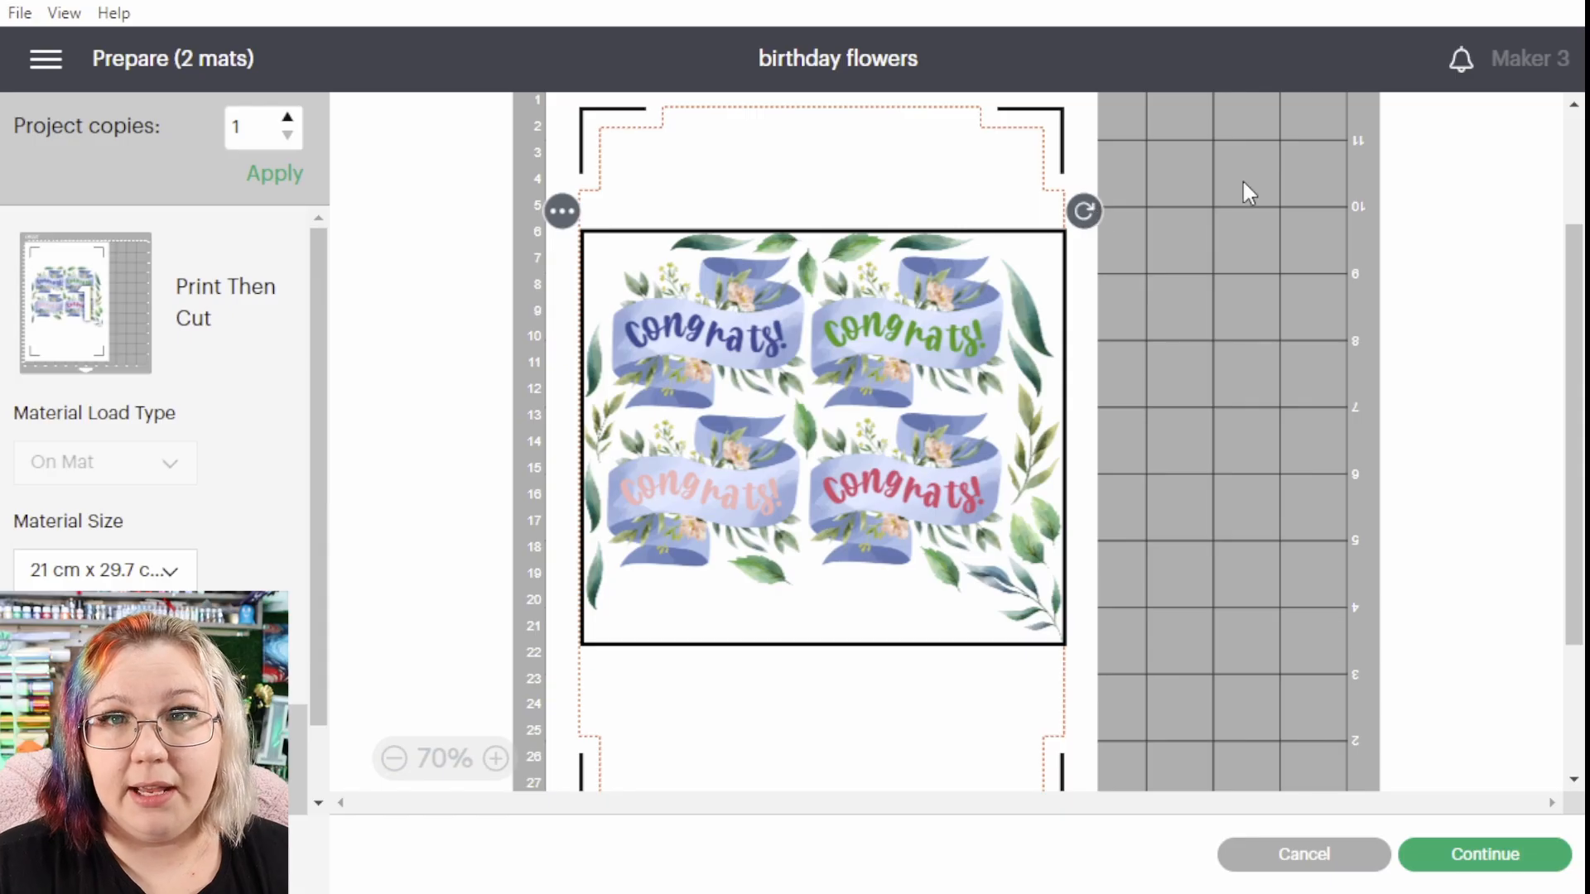
drag(982, 384, 970, 204)
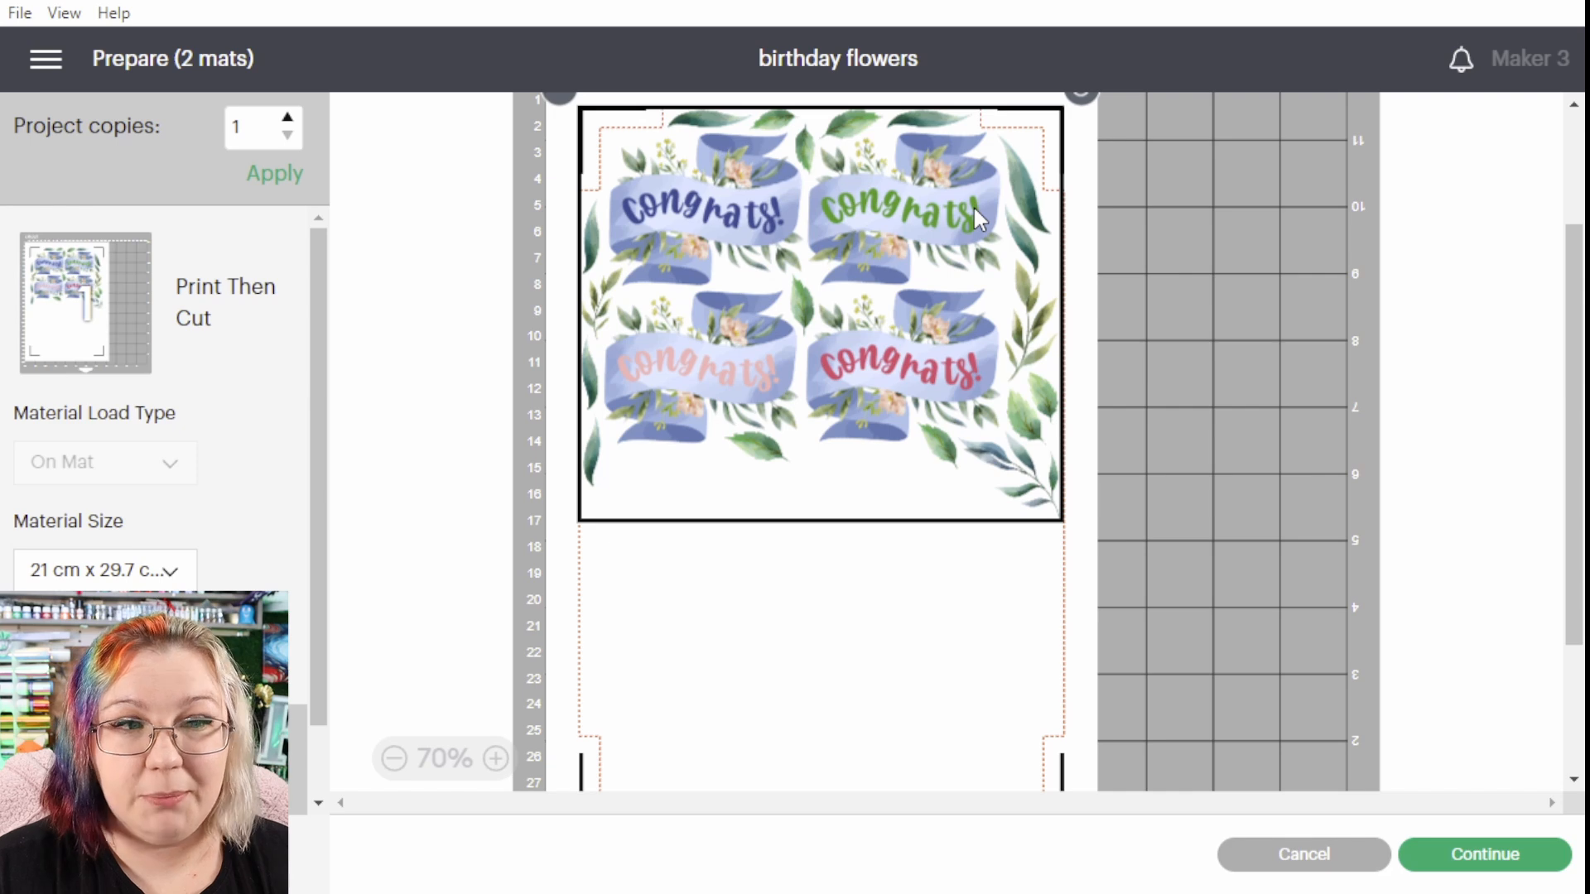
- Open the second mat, which holds the Happy Birthday sheet
click(465, 488)
scroll(206, 733, down, 2)
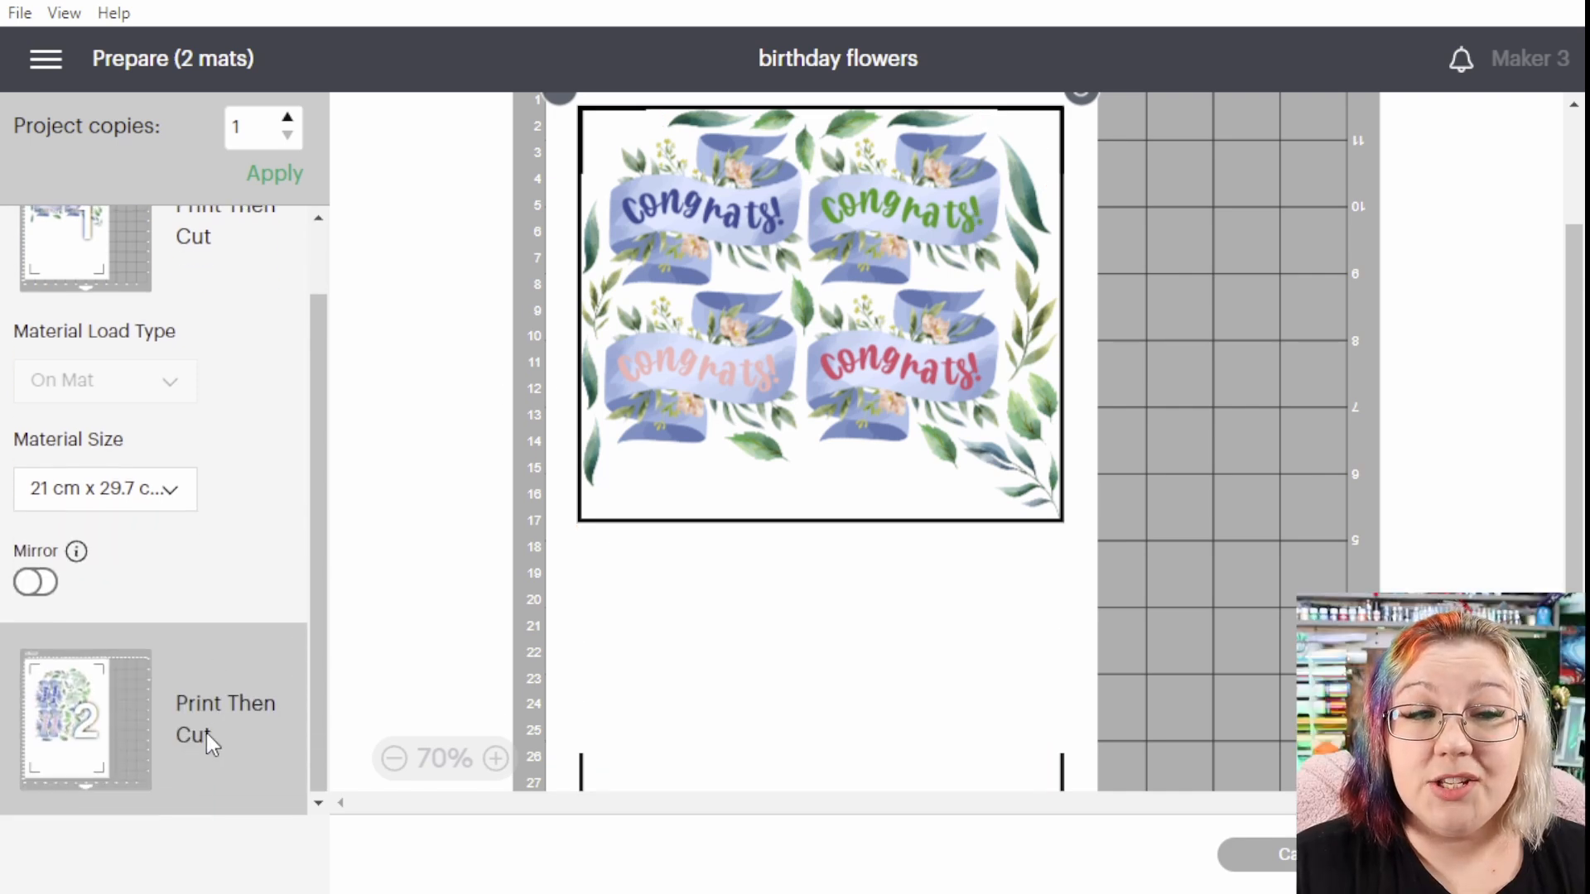
click(95, 684)
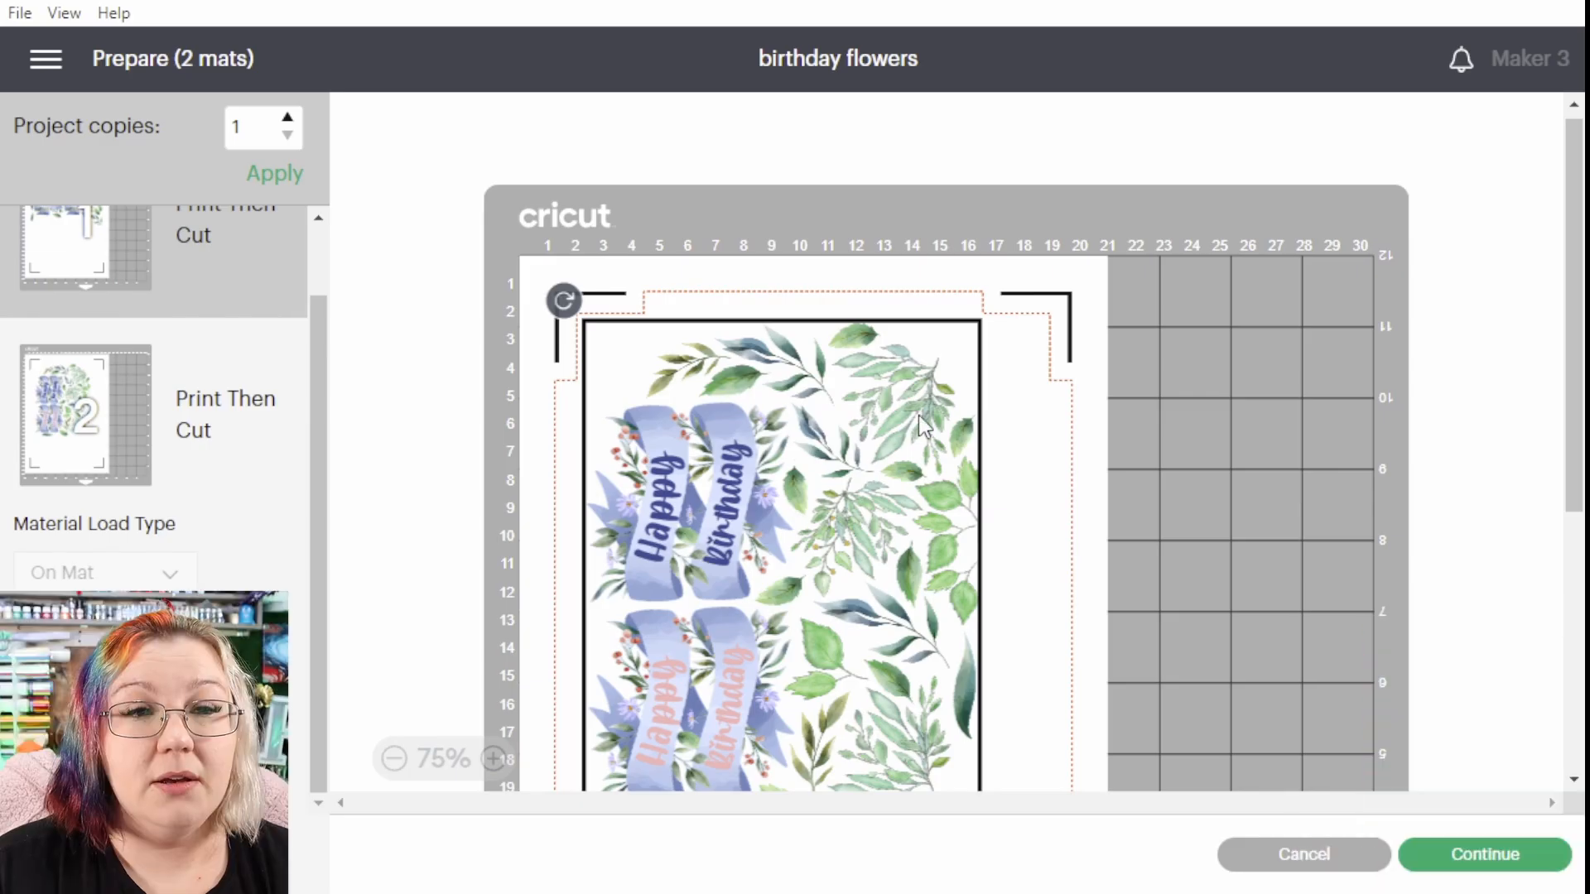
- Move the Happy Birthday sheet from the second mat onto the first mat with the Congrats sheet
scroll(840, 596, down, 2)
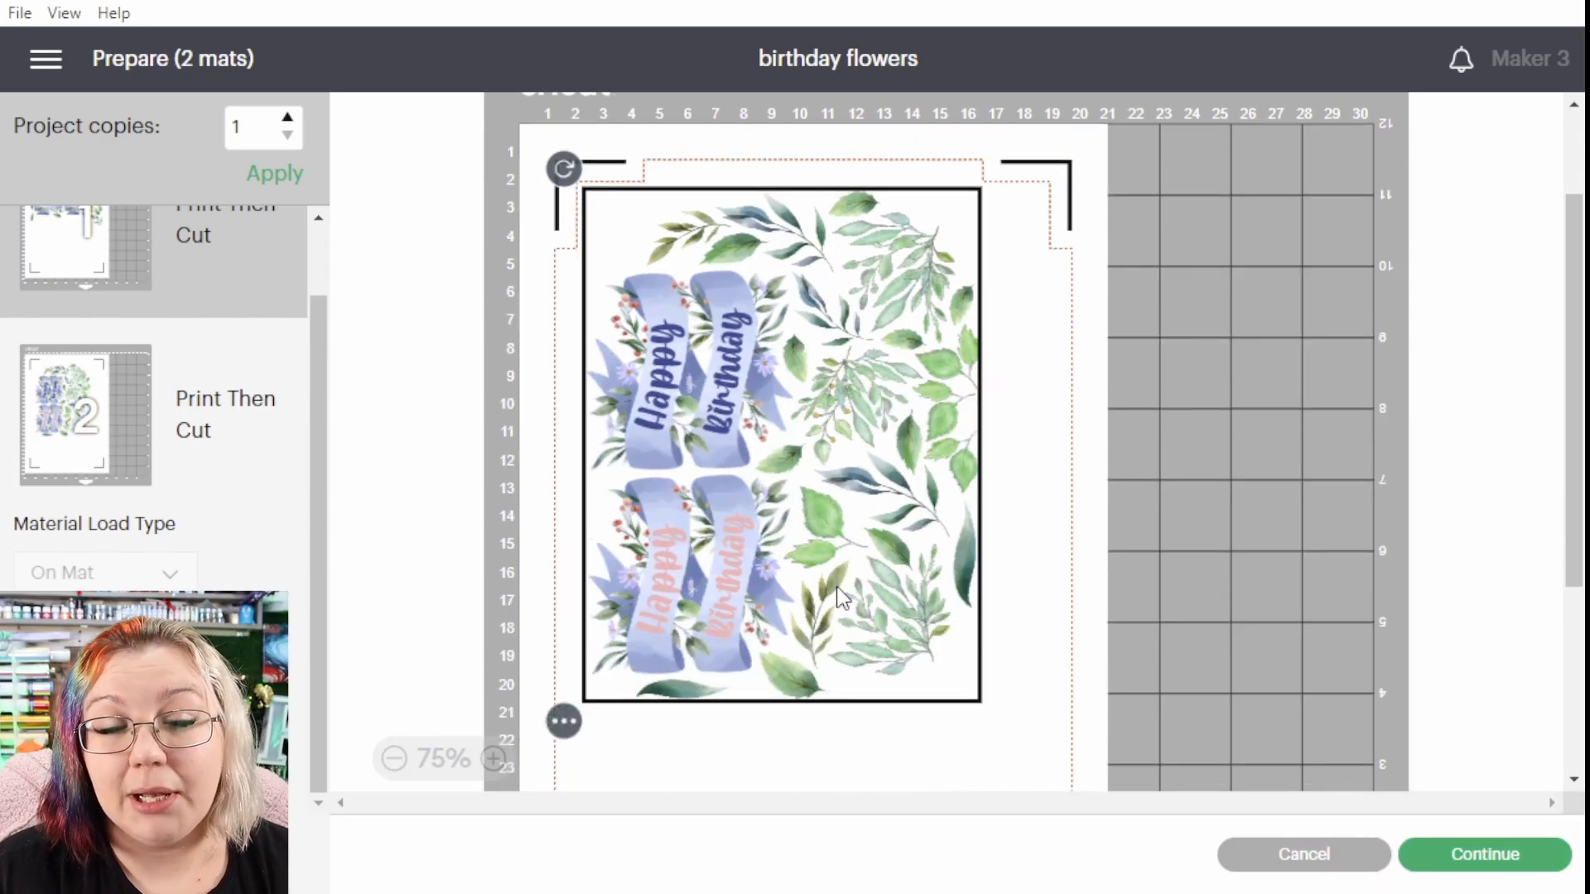
click(561, 724)
scroll(573, 656, down, 2)
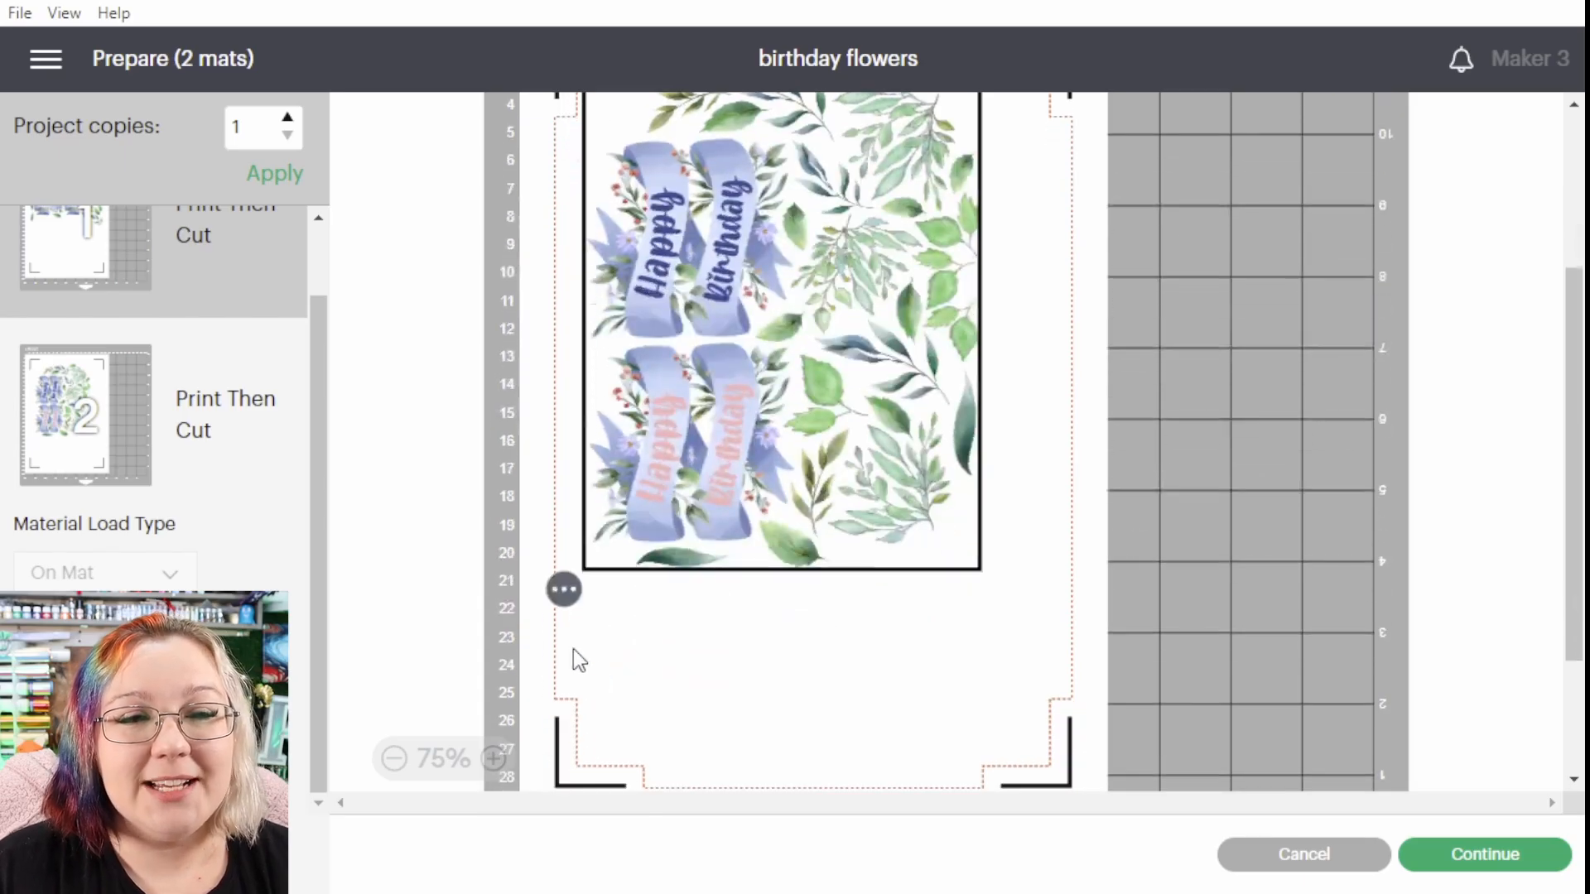
scroll(589, 614, down, 3)
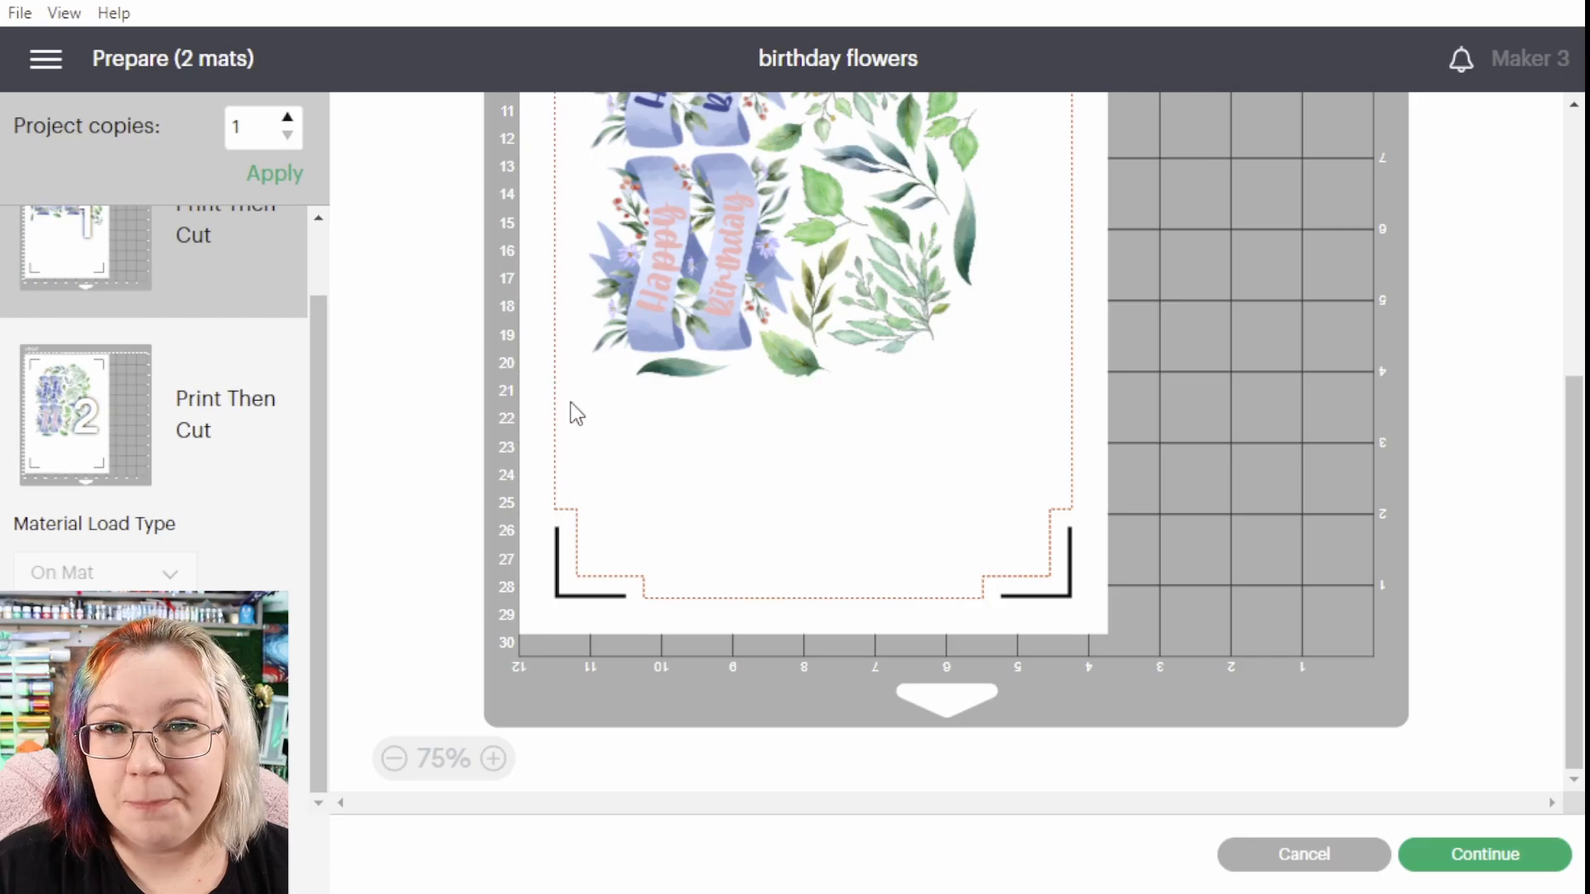
click(571, 404)
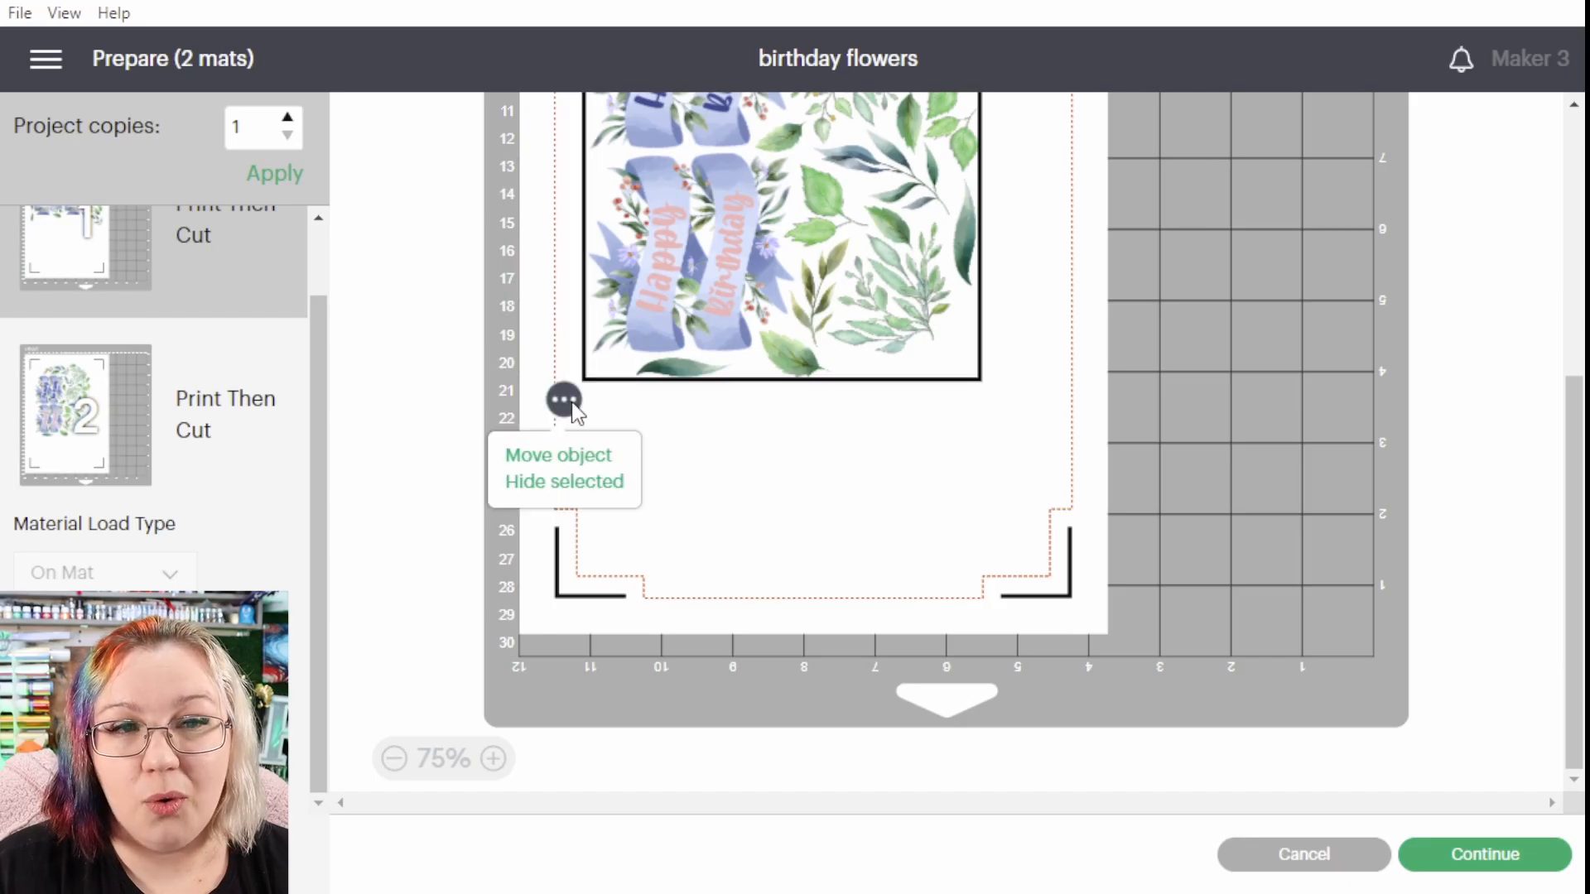
click(563, 460)
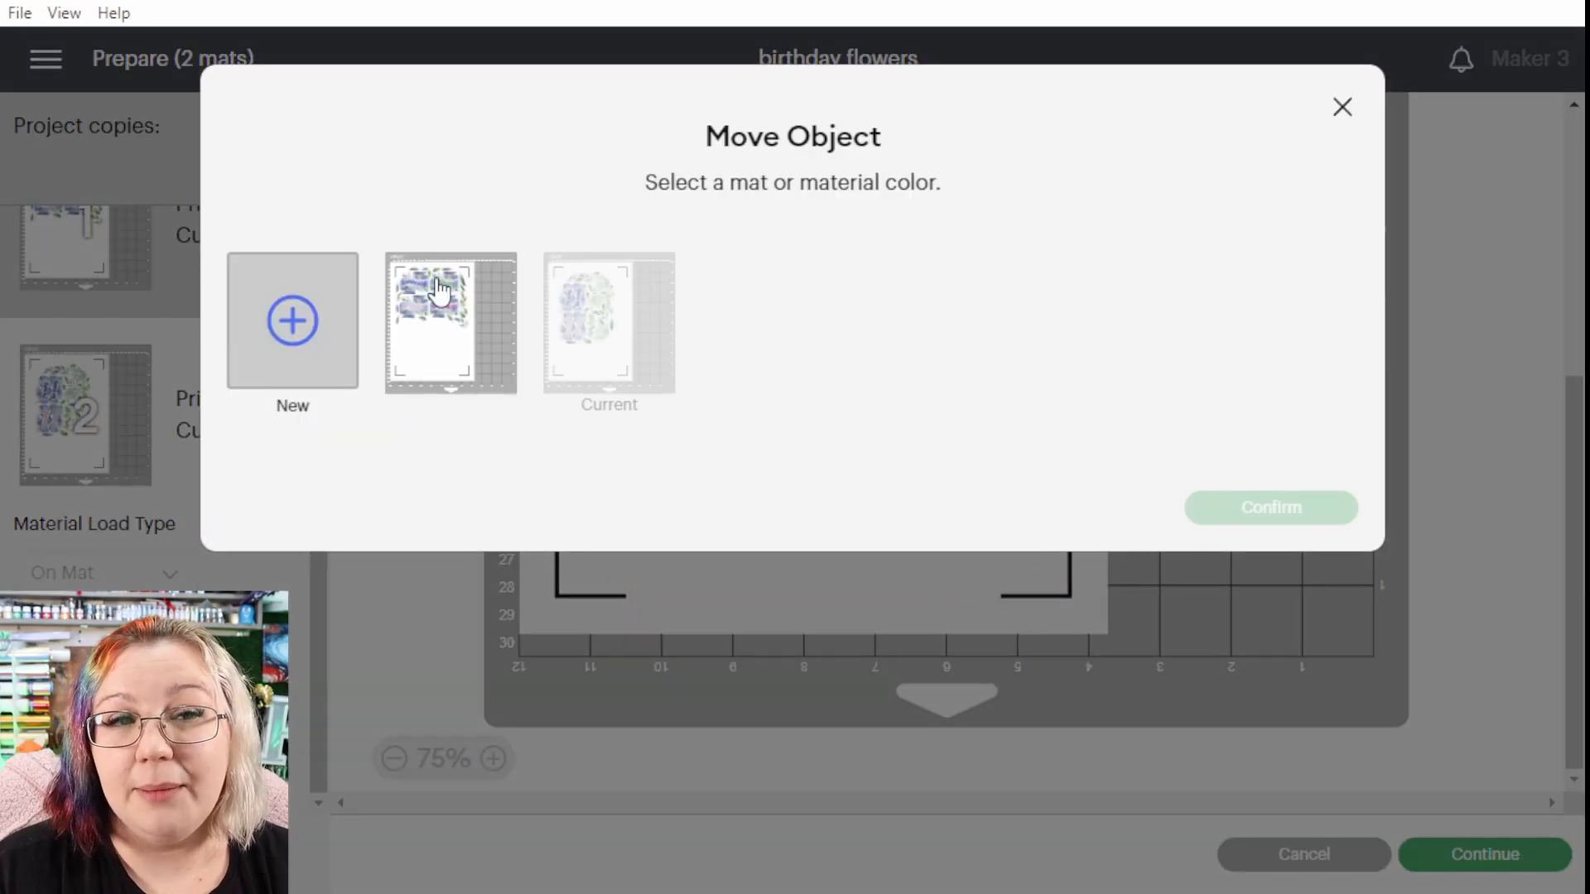
click(430, 361)
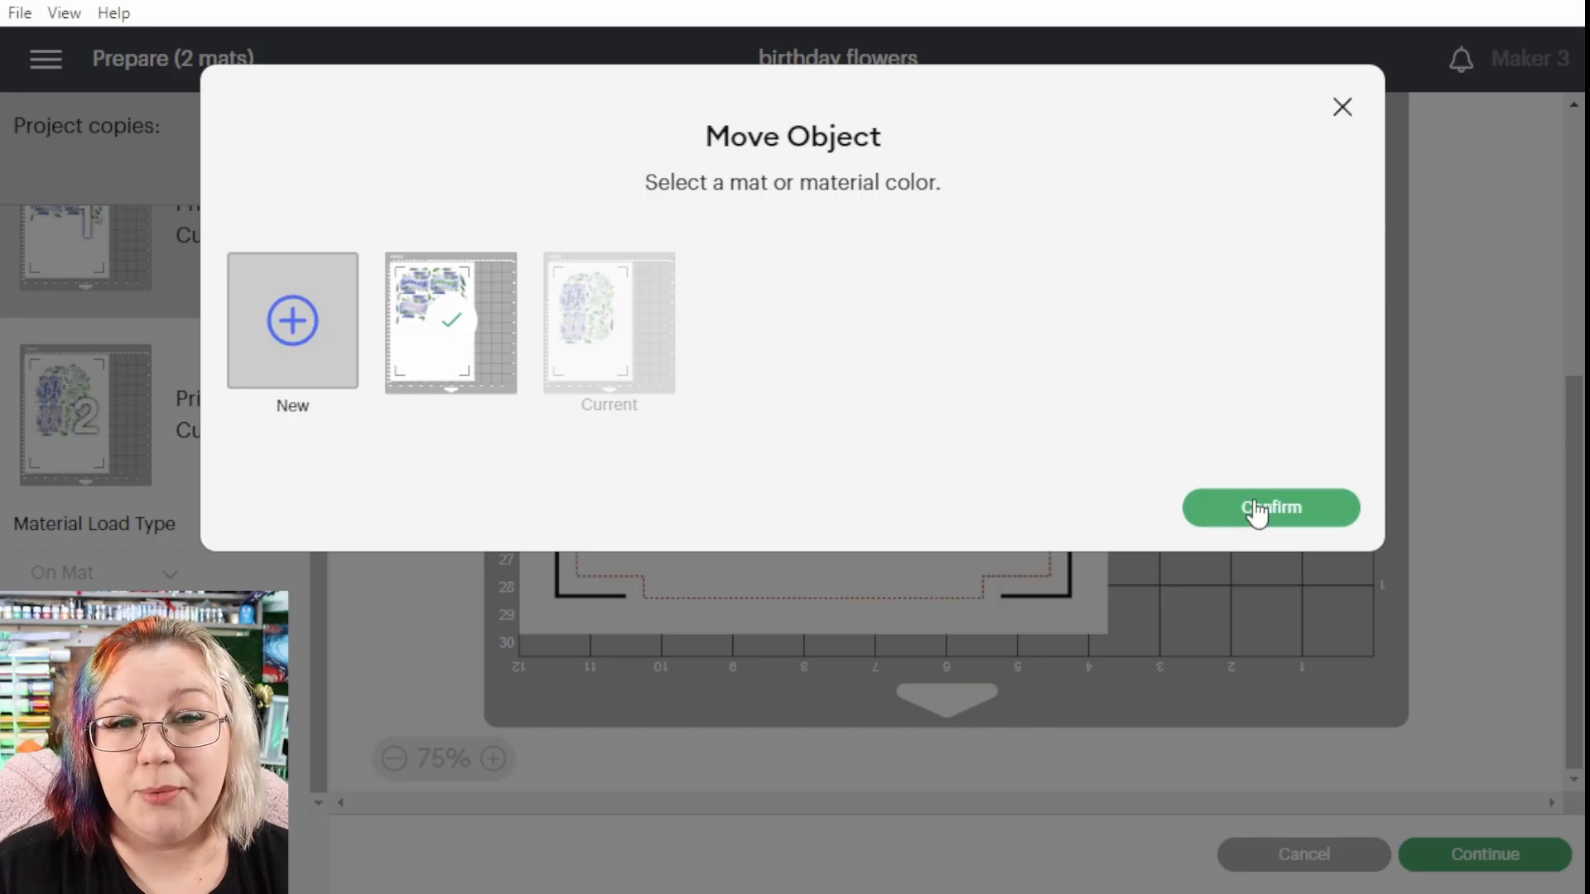
click(1257, 510)
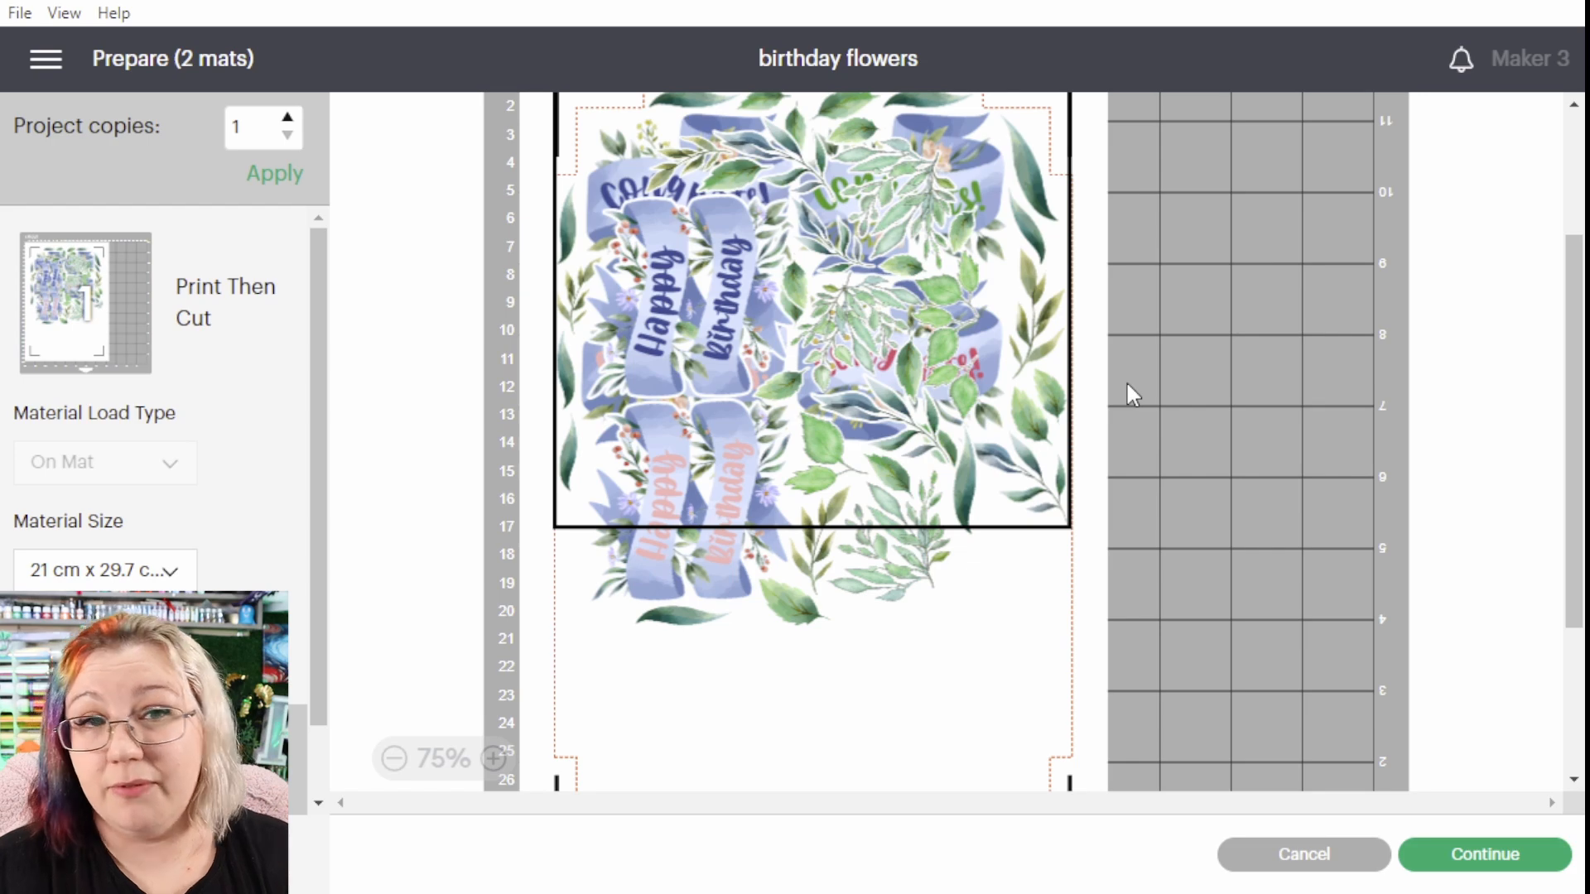
- Rotate the Happy Birthday sheet so its text reads horizontally and fit it beneath the Congrats sheet at the bottom of the printable area
drag(915, 318, 944, 517)
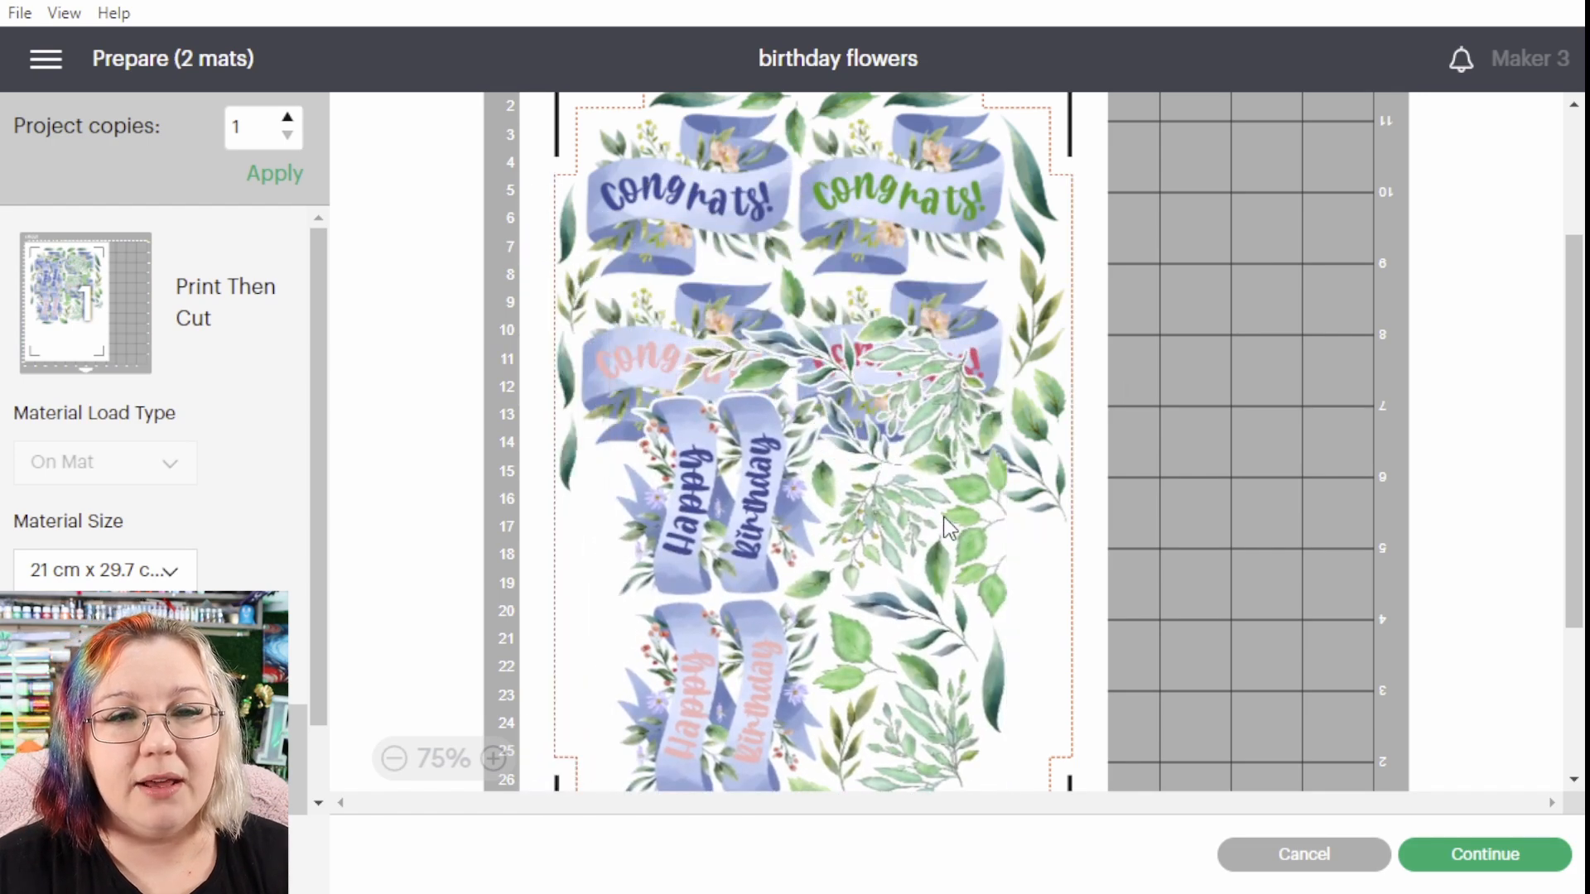
scroll(883, 423, down, 2)
drag(884, 428, 883, 394)
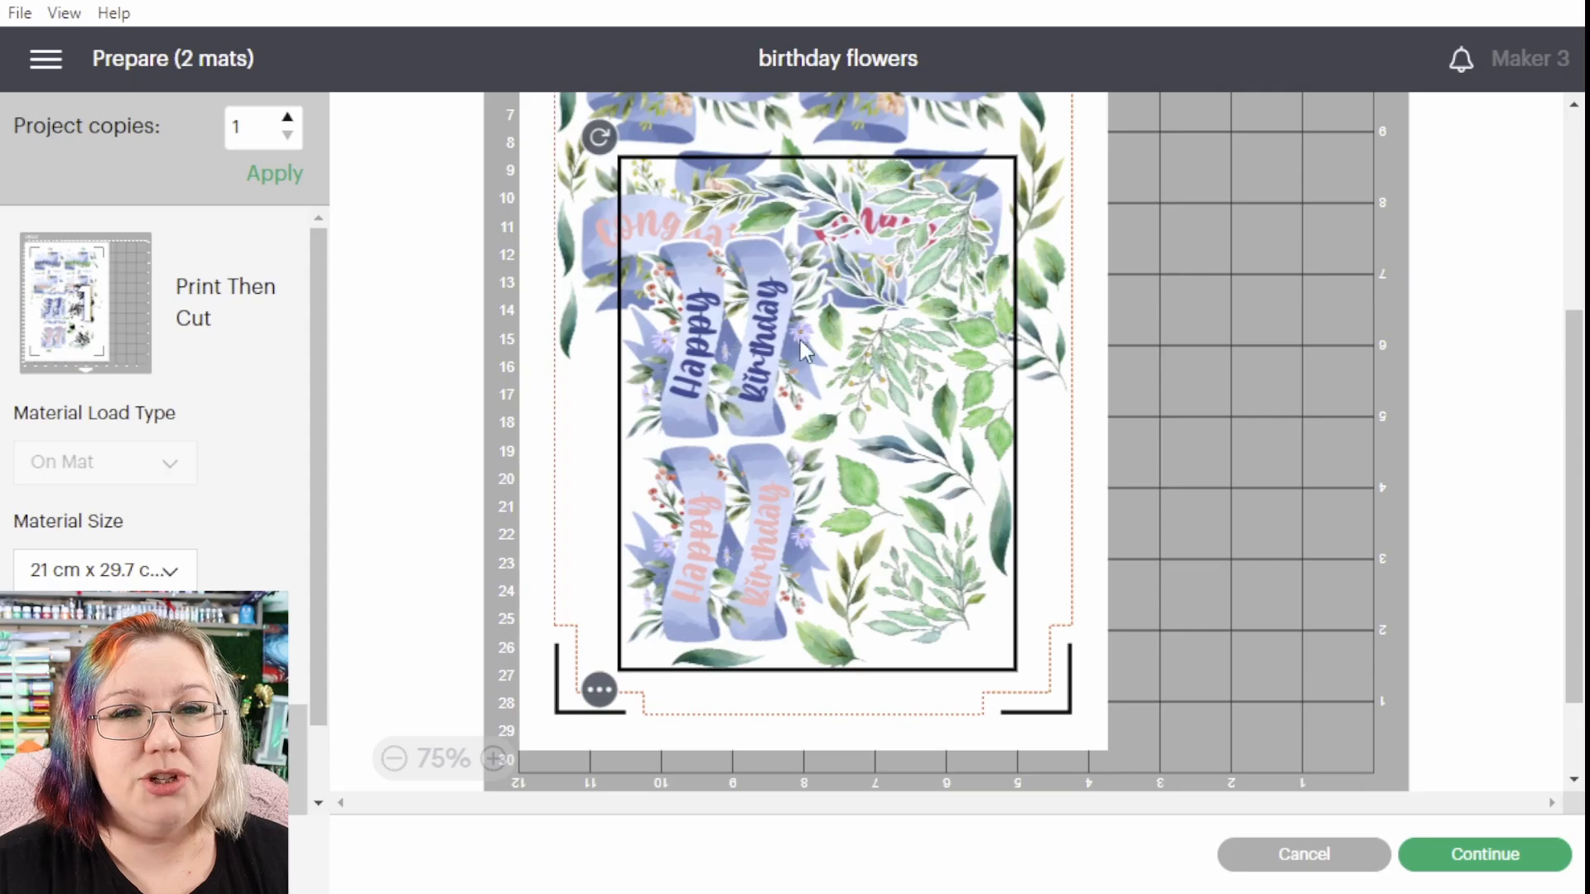
drag(597, 132, 979, 240)
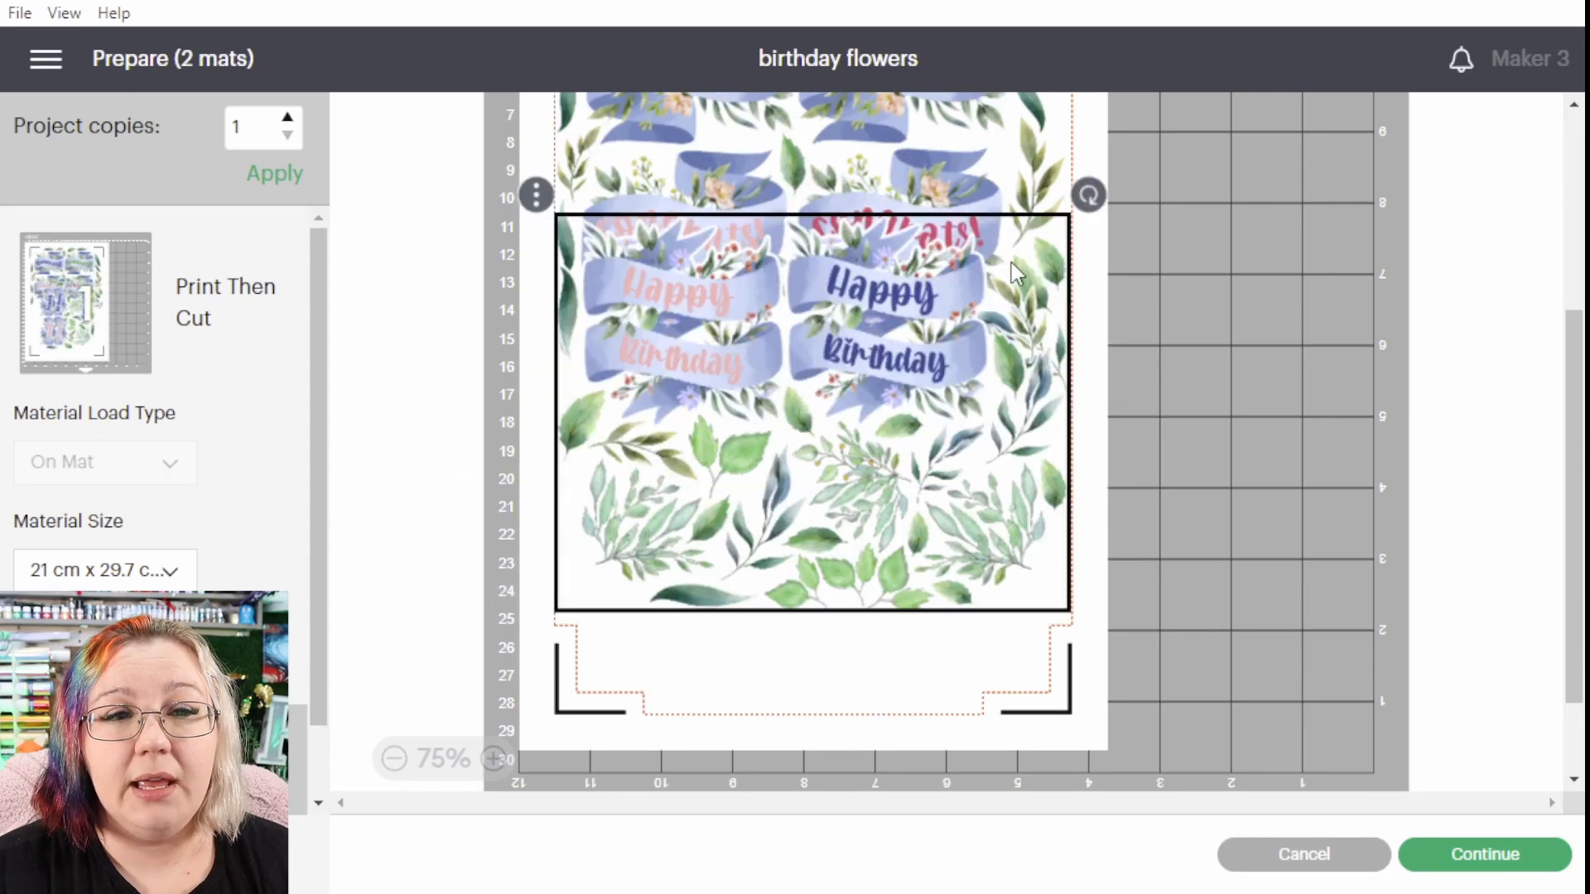
drag(878, 435, 861, 578)
drag(968, 526, 965, 555)
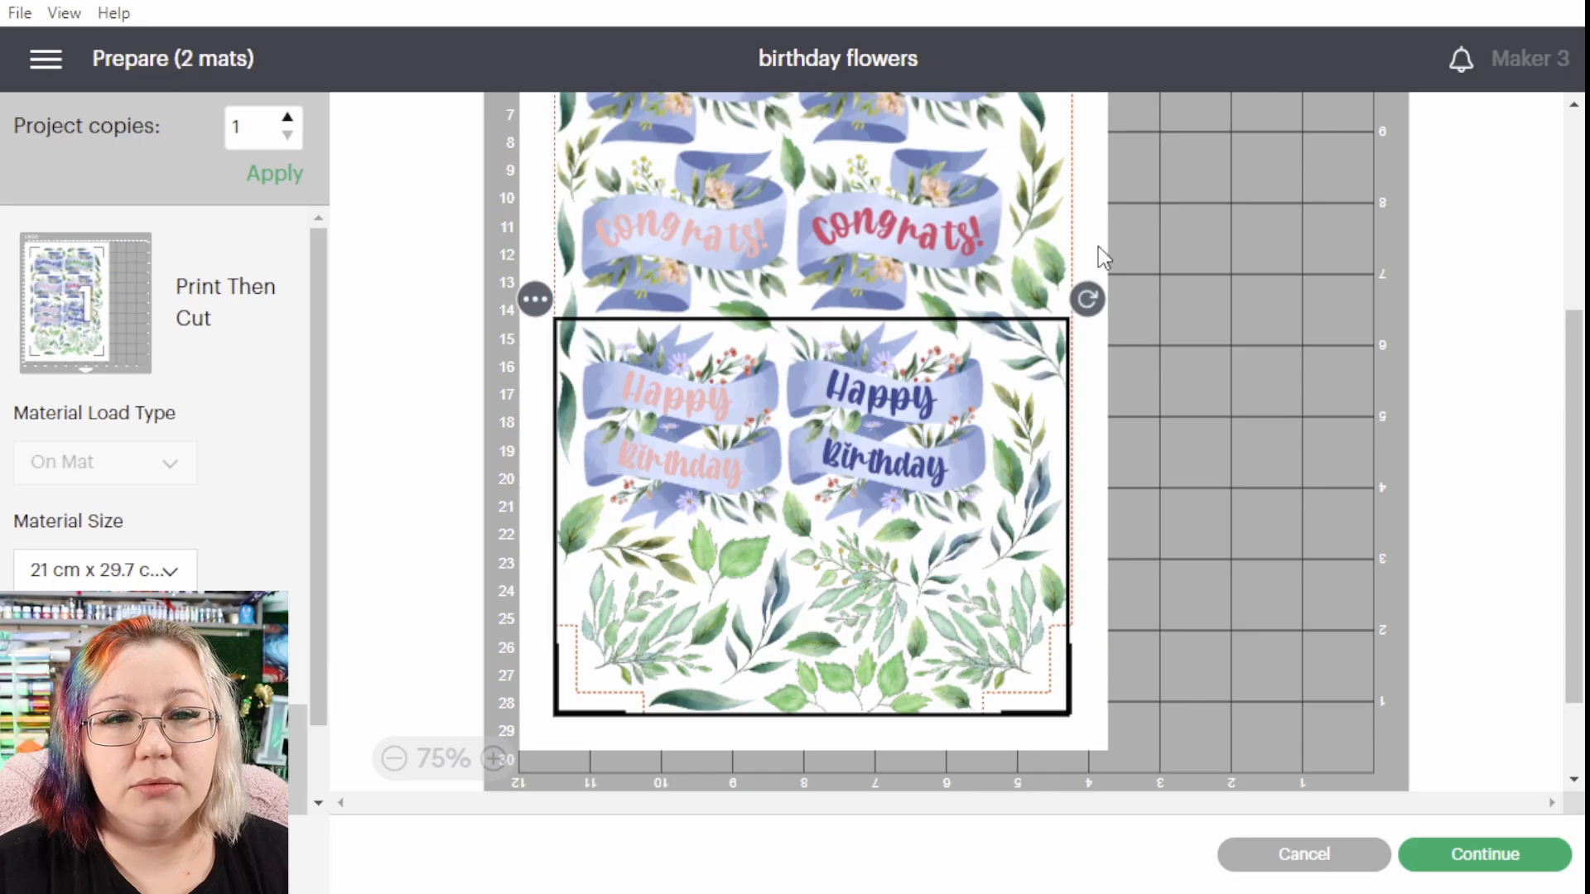
click(1093, 437)
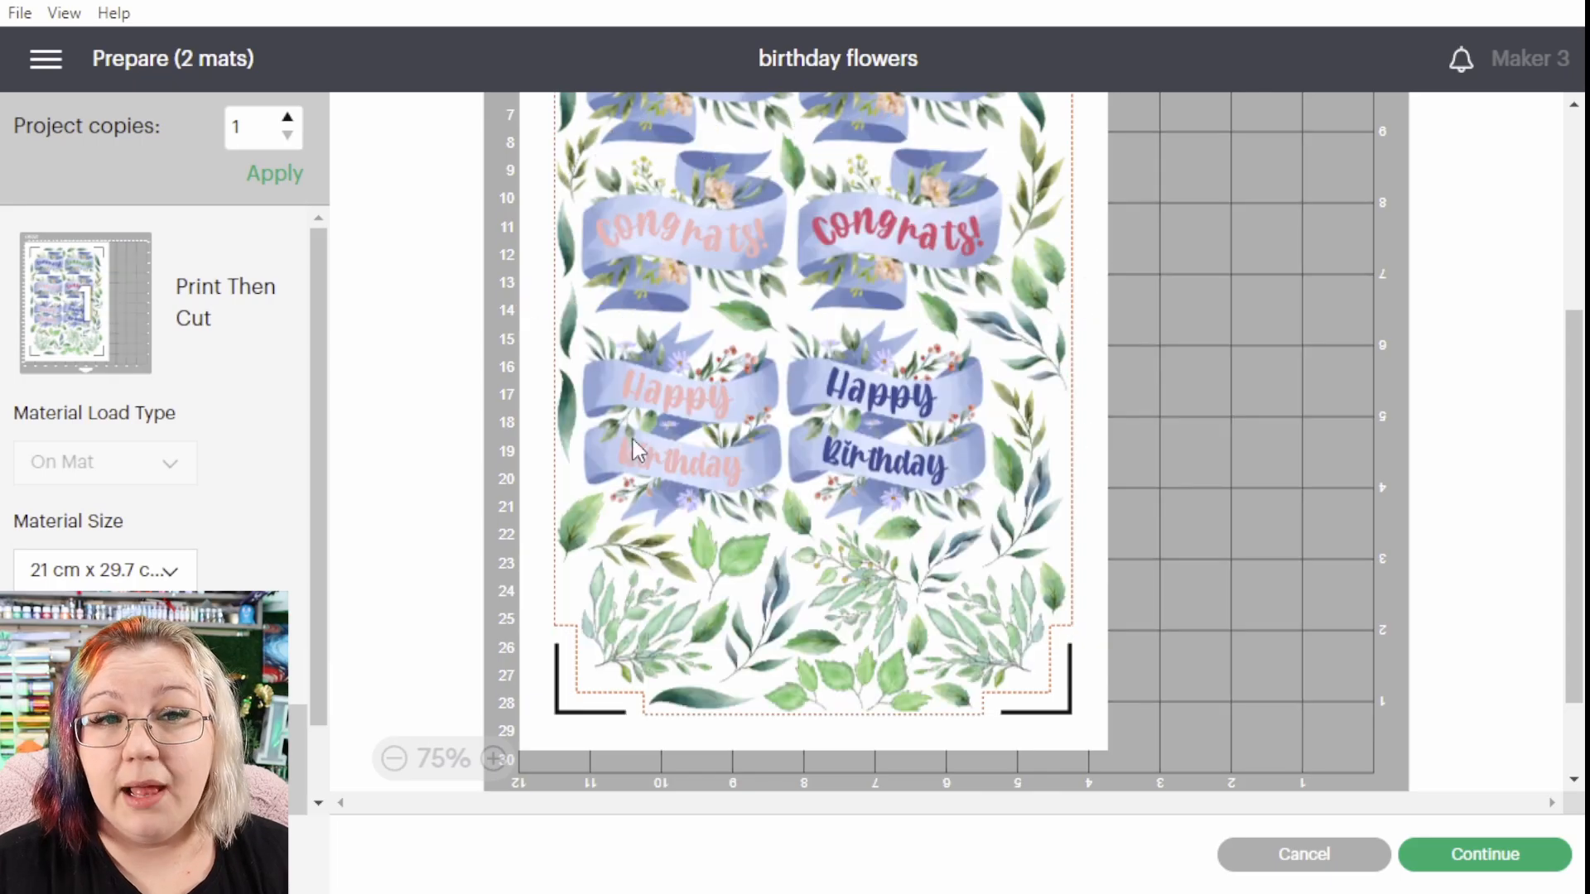
- Review the whole combined mat and continue from mat preparation with the merged layout
scroll(763, 429, down, 2)
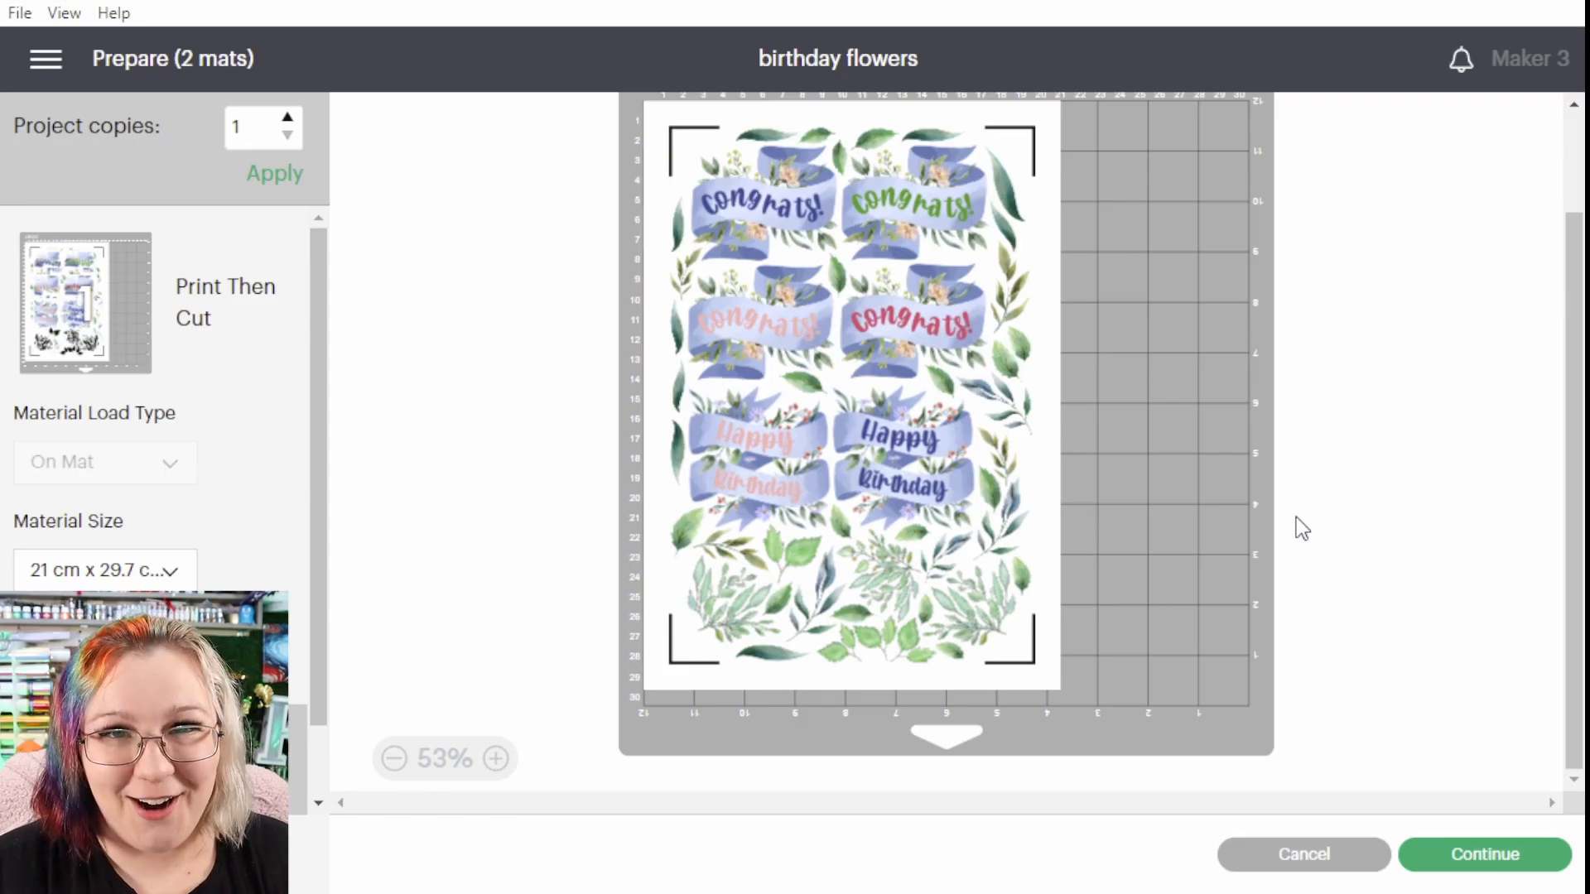
scroll(1295, 514, up, 2)
scroll(1295, 514, down, 2)
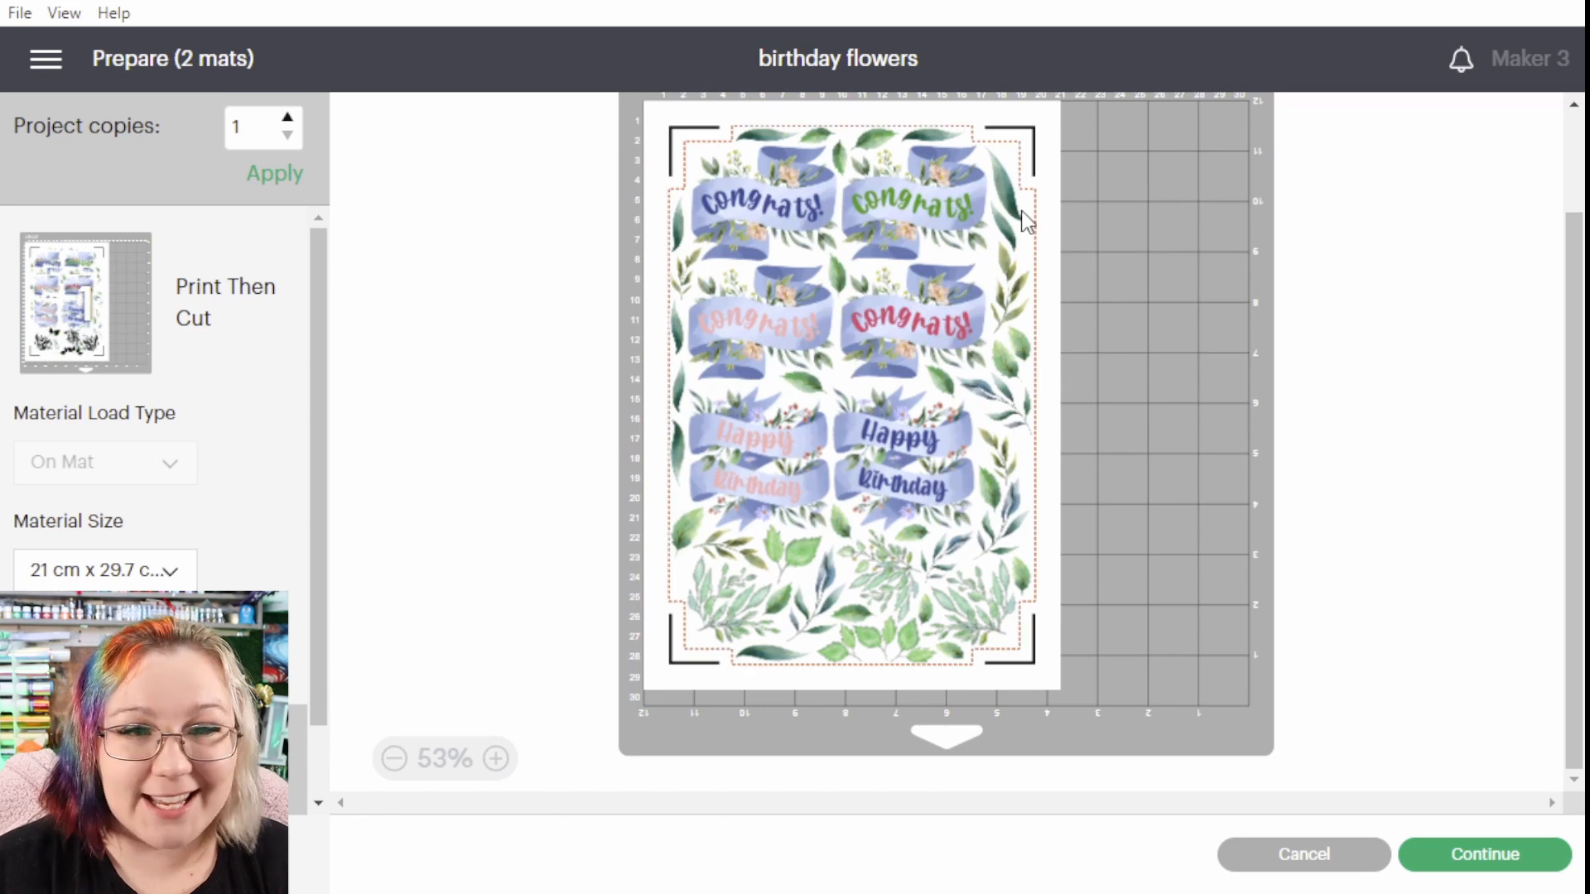
click(1472, 863)
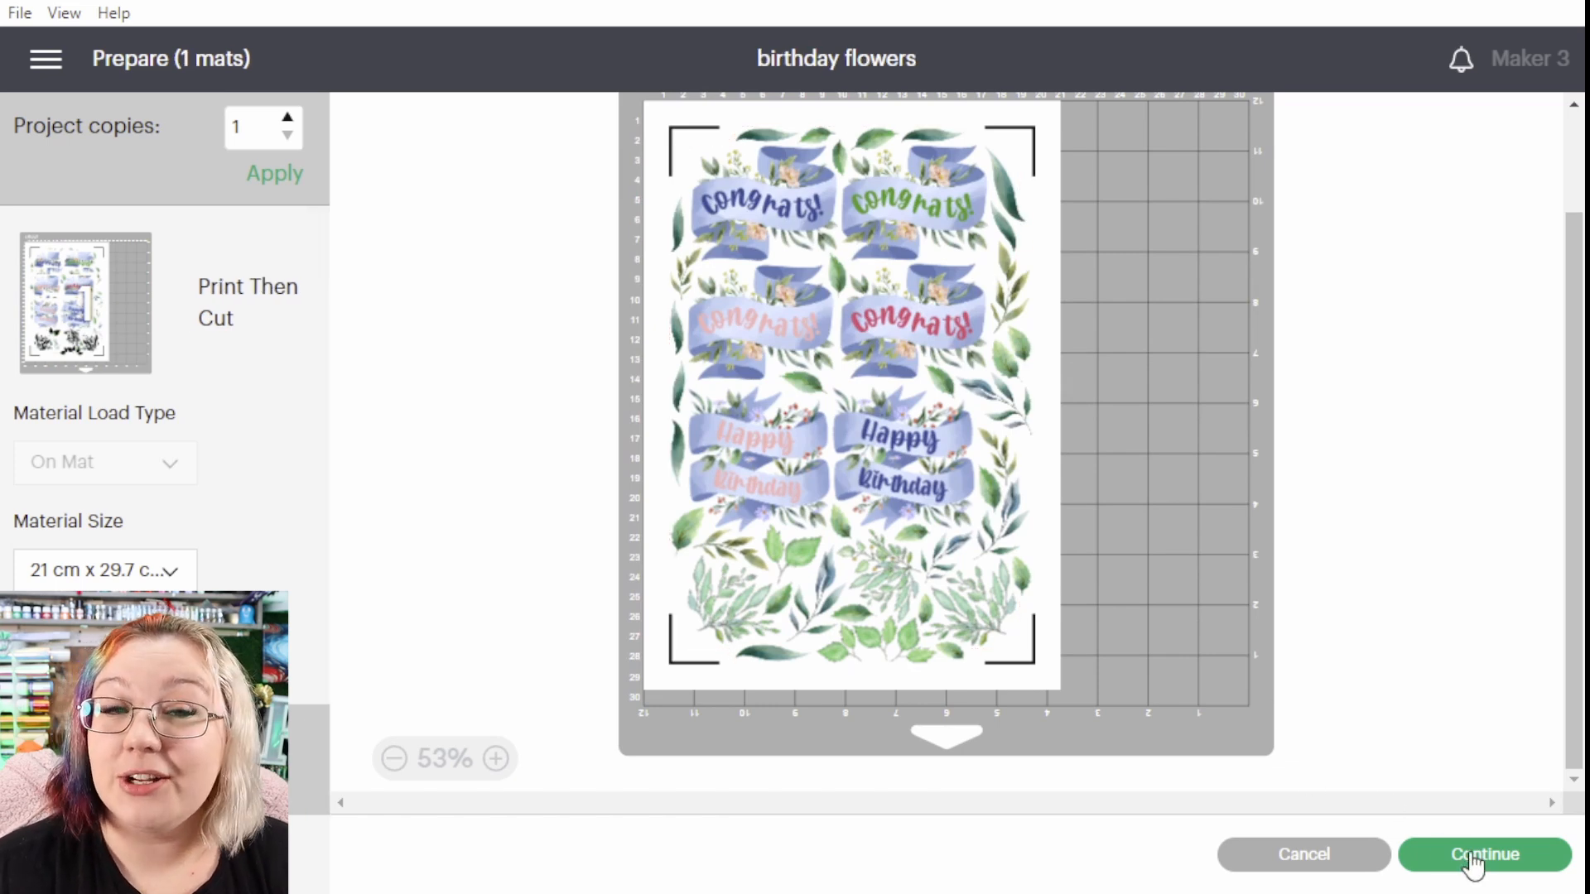